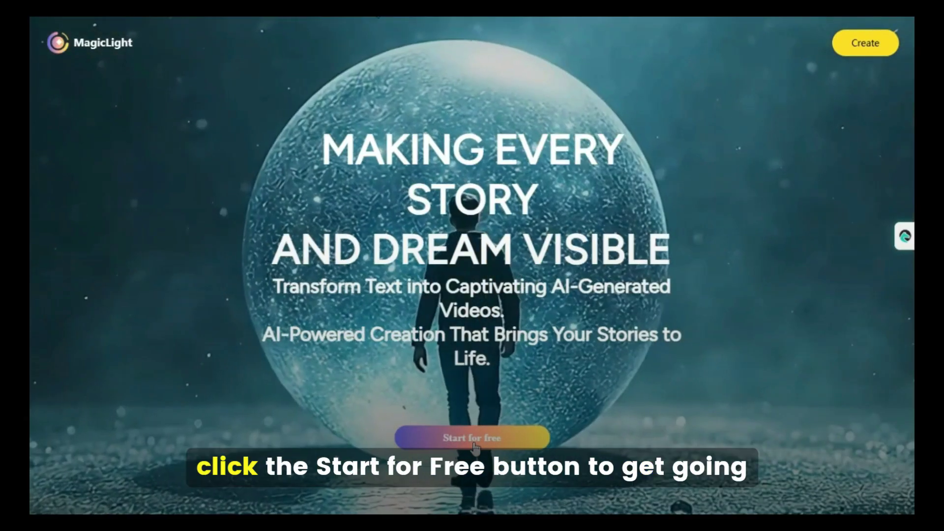
- Enter MagicLight from the landing page, log in, and browse the Tutorial and Community sections
left_click(481, 445)
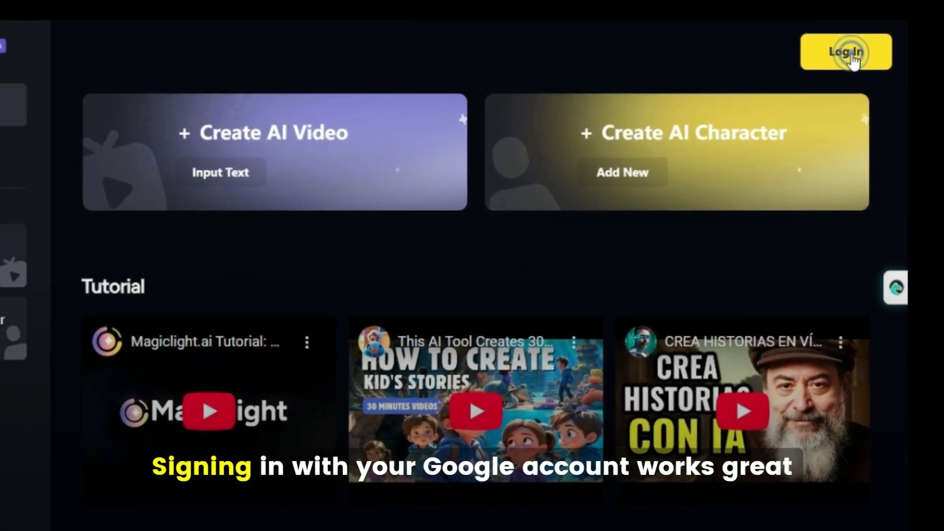
left_click(866, 44)
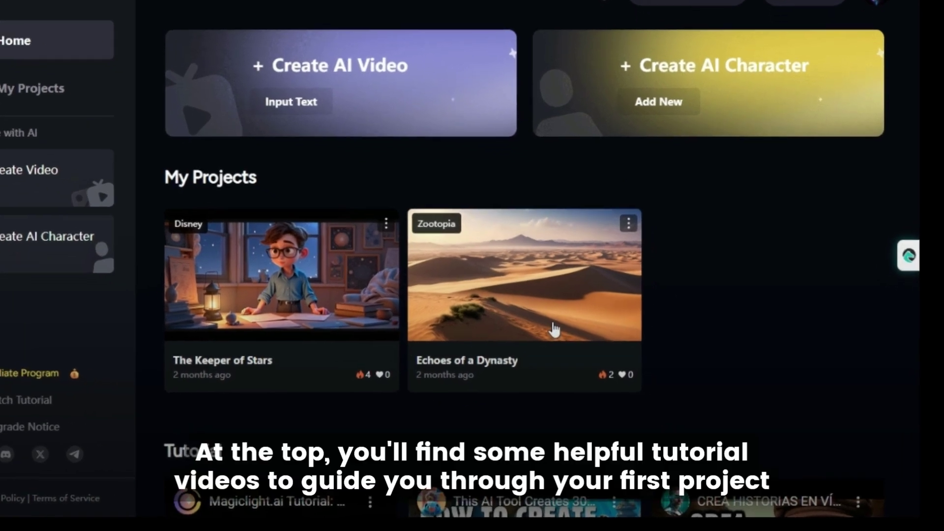
scroll(405, 236, "down", 9)
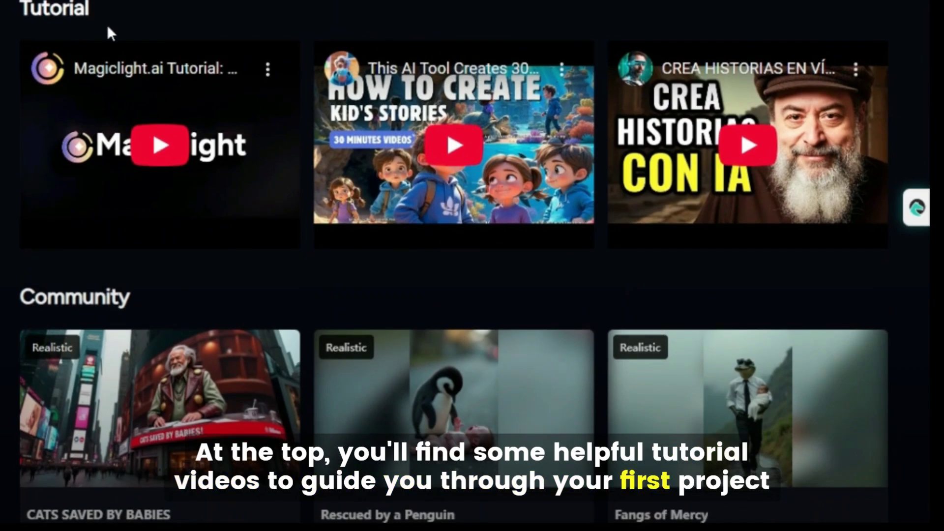
scroll(368, 186, "down", 7)
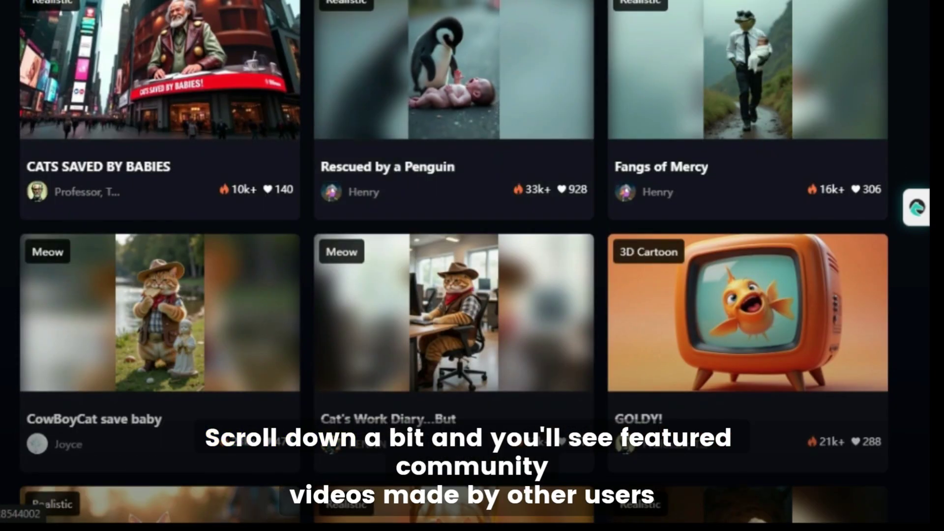
scroll(497, 120, "down", 5)
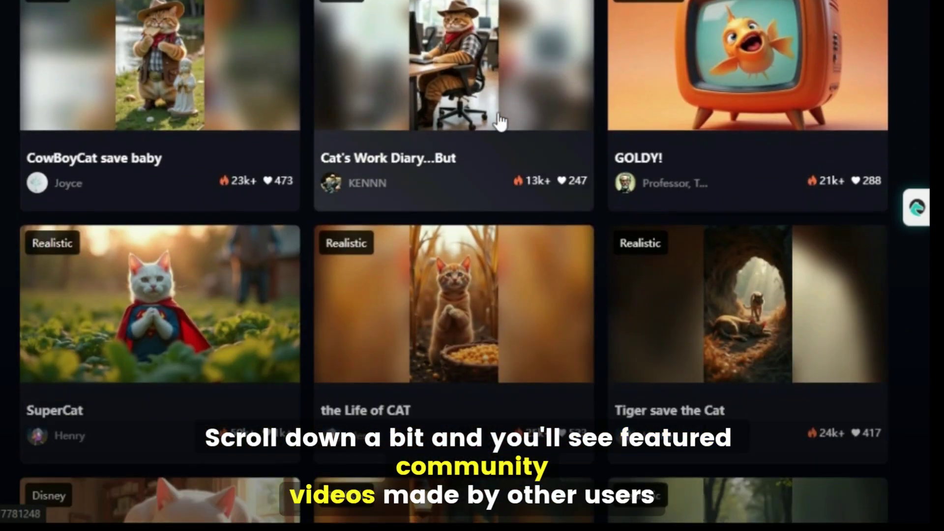
scroll(500, 121, "down", 5)
scroll(500, 122, "down", 5)
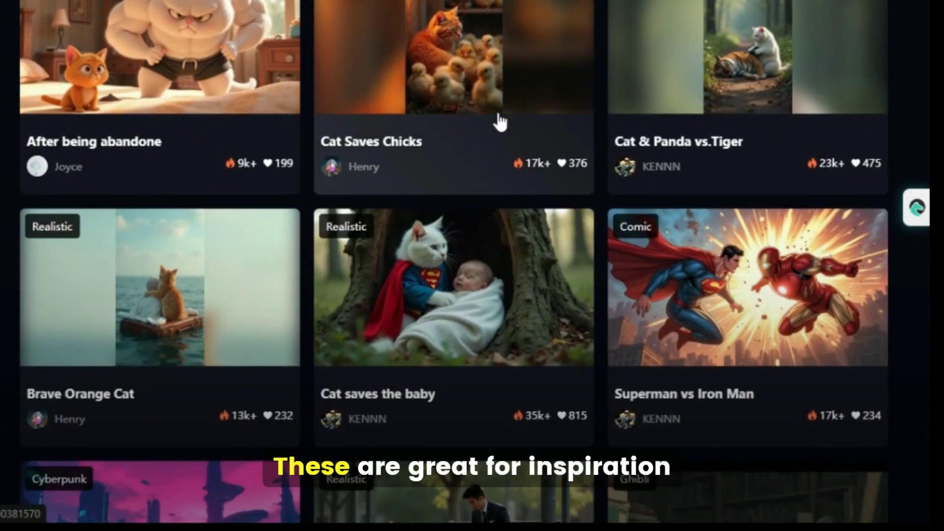
scroll(500, 122, "down", 10)
scroll(500, 121, "down", 3)
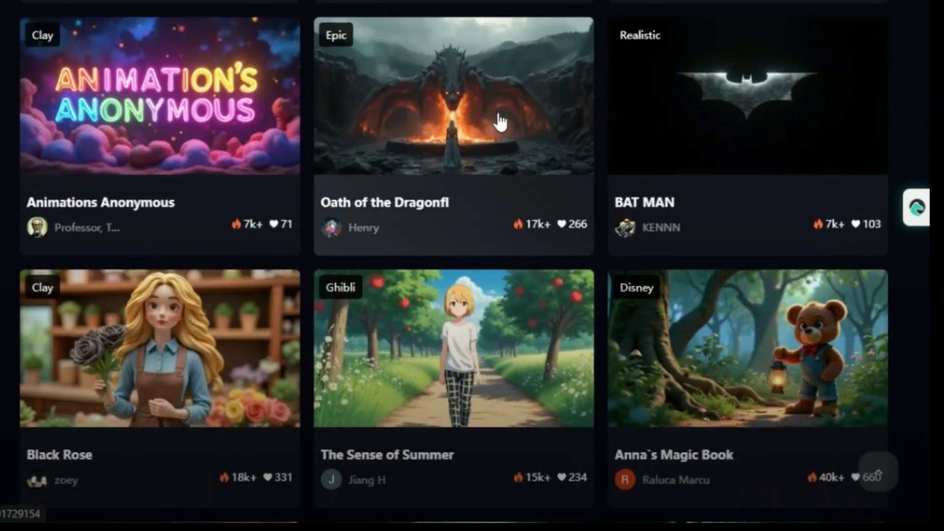
scroll(500, 122, "down", 3)
scroll(500, 122, "up", 15)
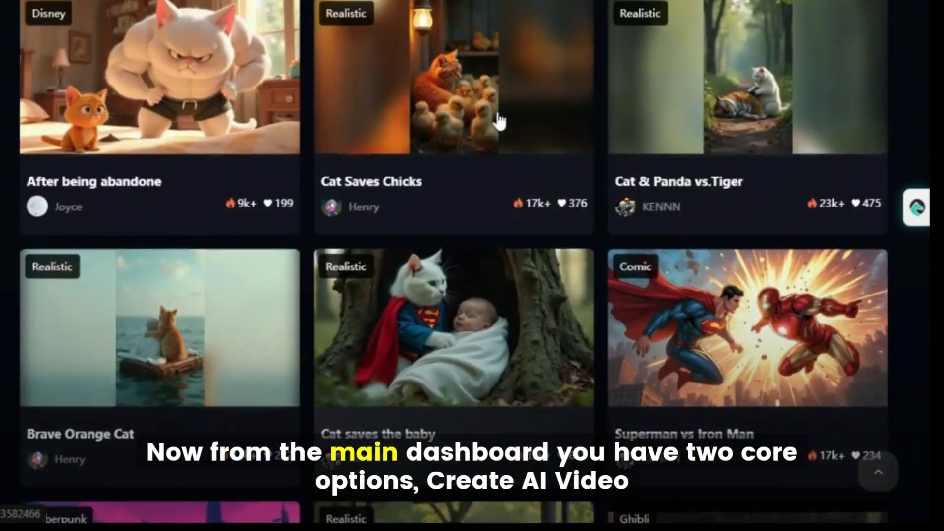
scroll(500, 122, "up", 20)
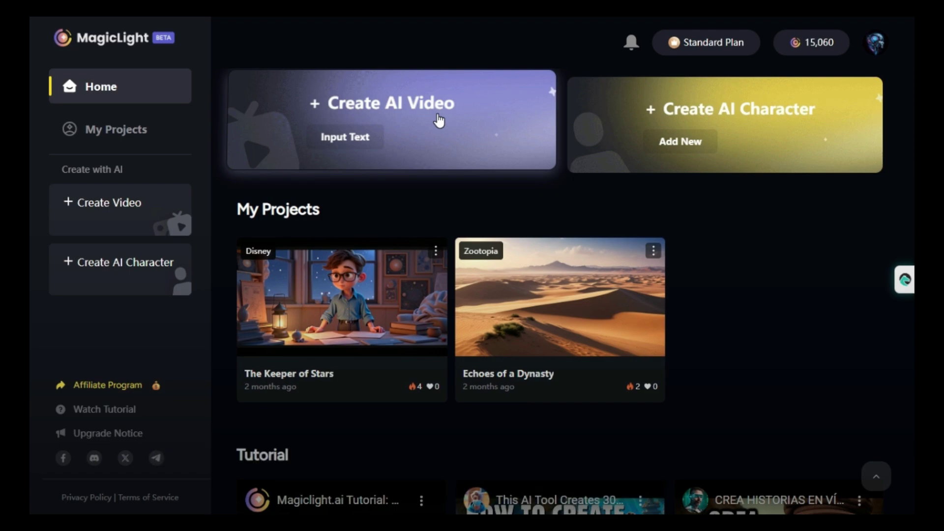
left_click(714, 140)
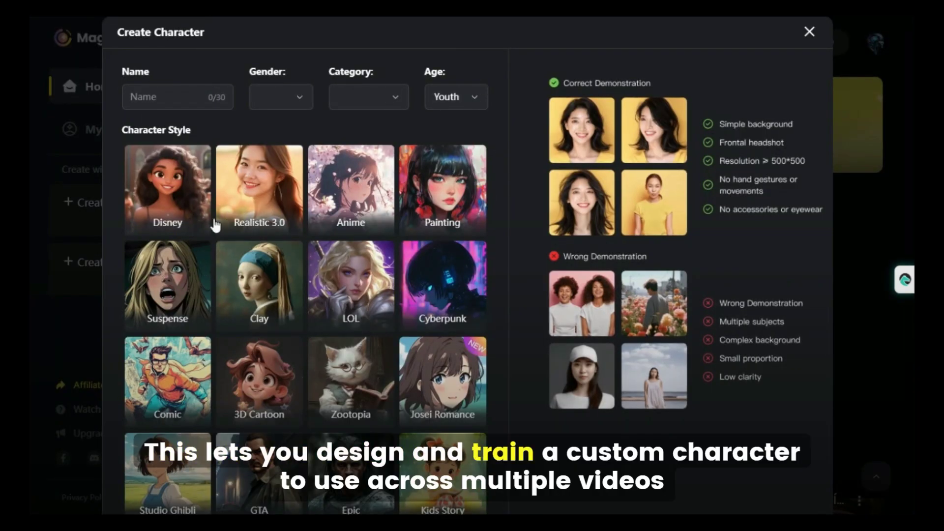
scroll(589, 281, "down", 10)
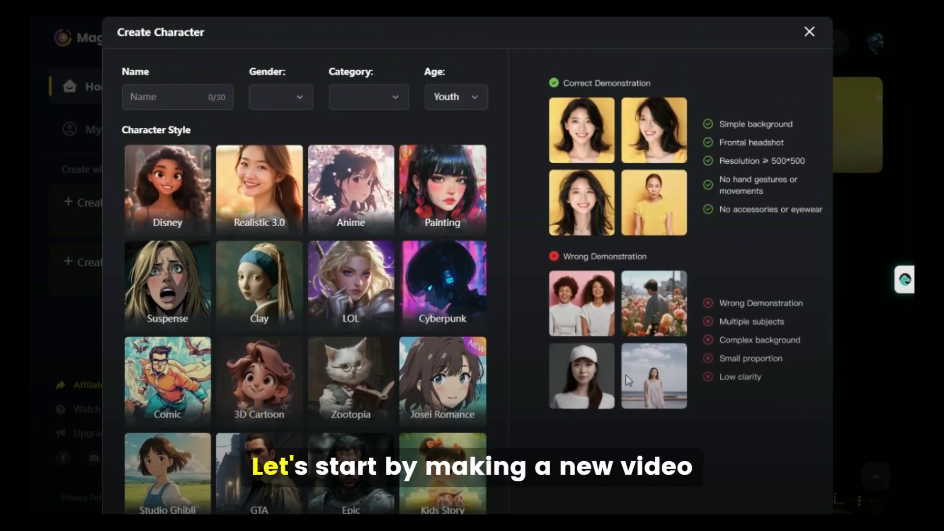
left_click(807, 32)
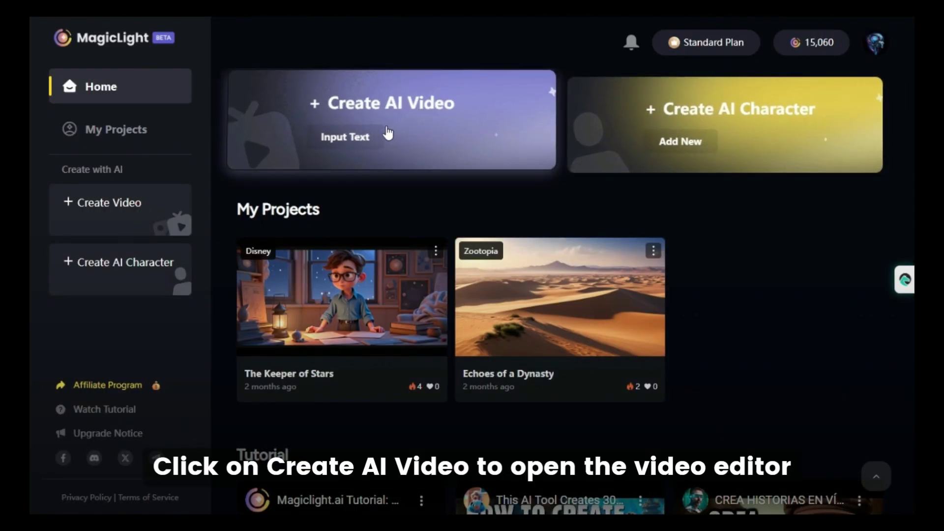
- Create a new AI video, preview Basic Script, then focus the Smart Script text box
left_click(351, 140)
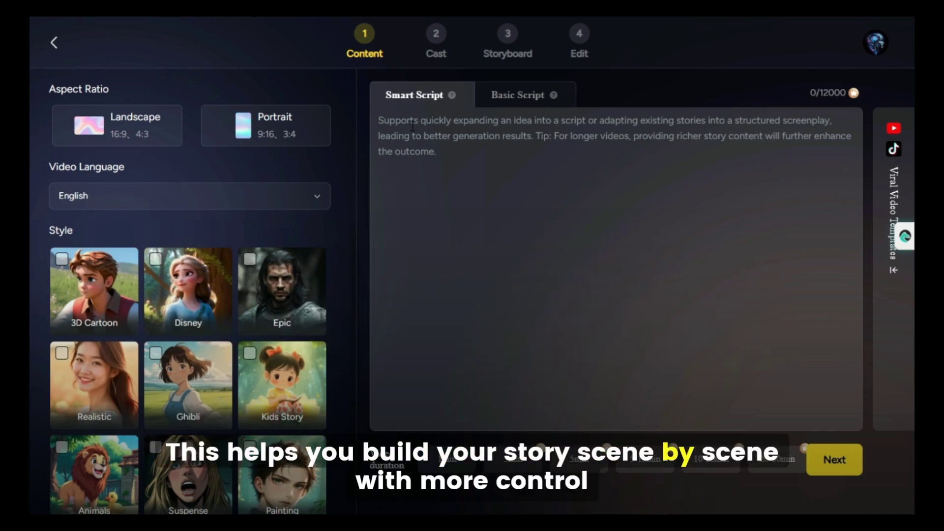
left_click(514, 100)
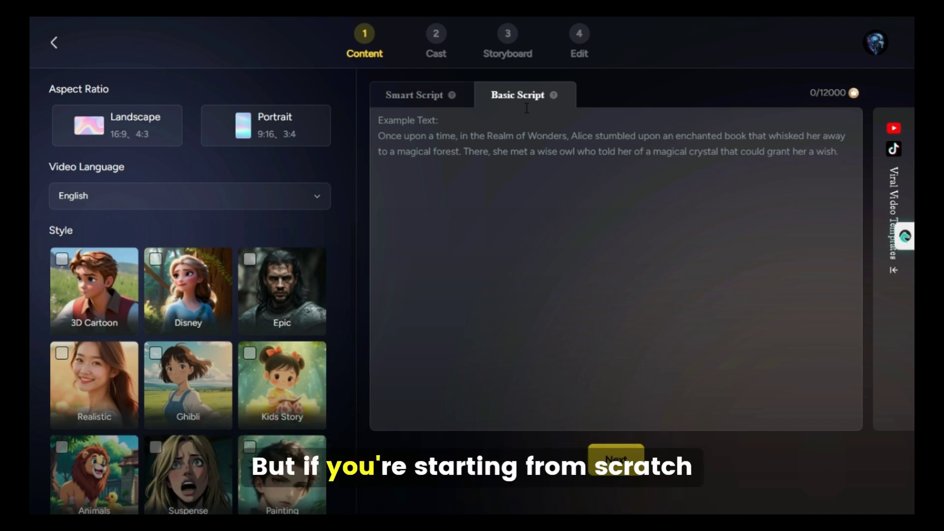
left_click(418, 96)
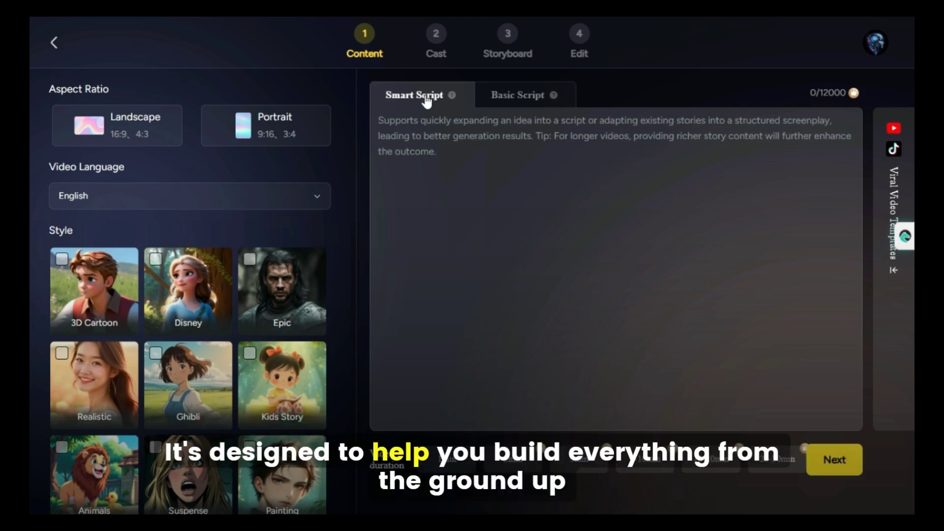
left_click(386, 124)
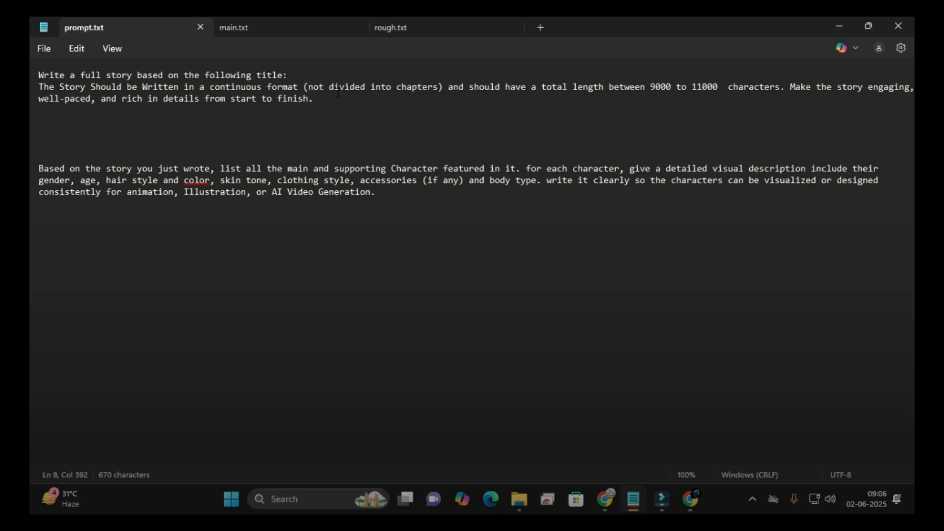
- Copy the story-writing prompt from prompt.txt and paste it into ChatGPT's message box
left_click(333, 101)
left_click_drag(291, 105, 33, 71)
key("ctrl+c")
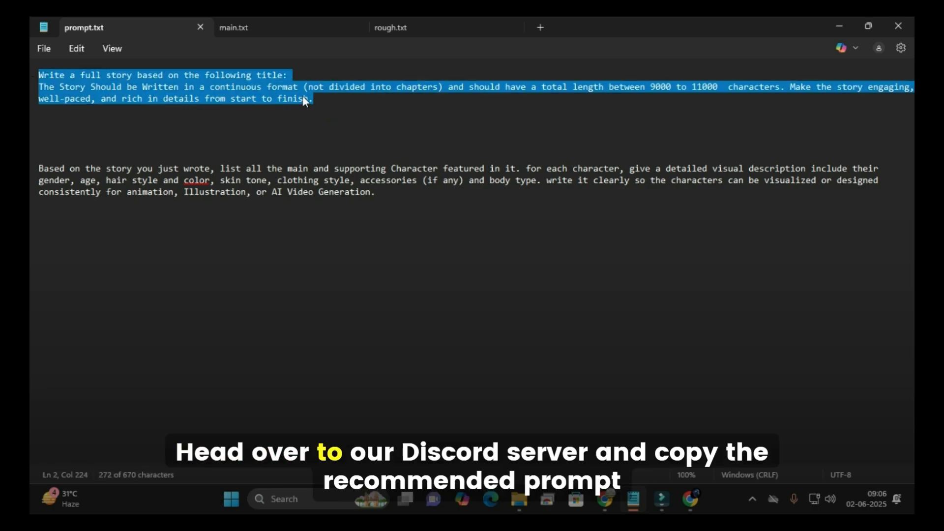
left_click(839, 26)
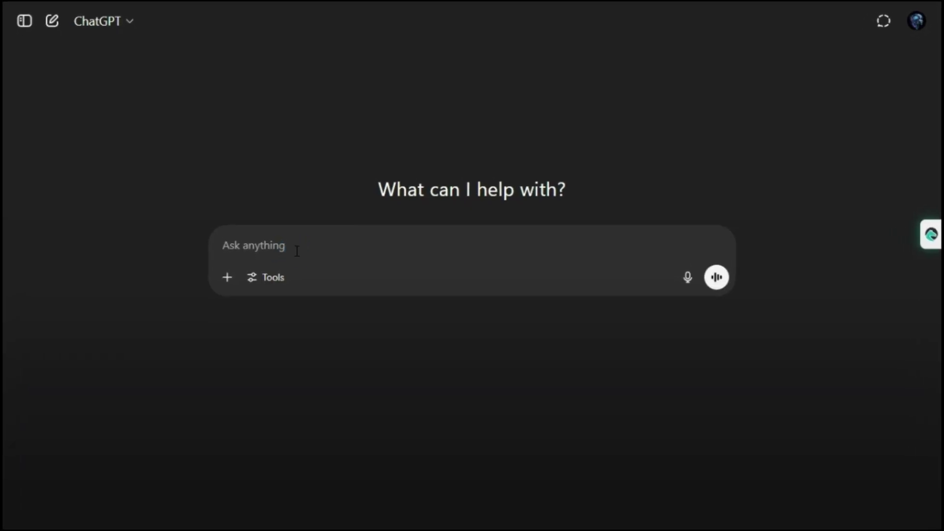
key("ctrl+v")
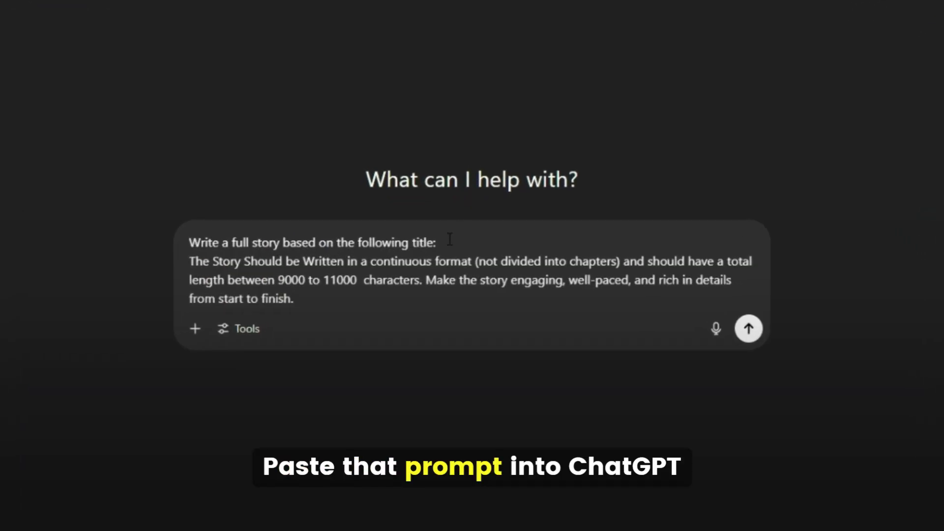
- Add the title 'Memory Crash', send the prompt, and copy the whole generated story
type("memory")
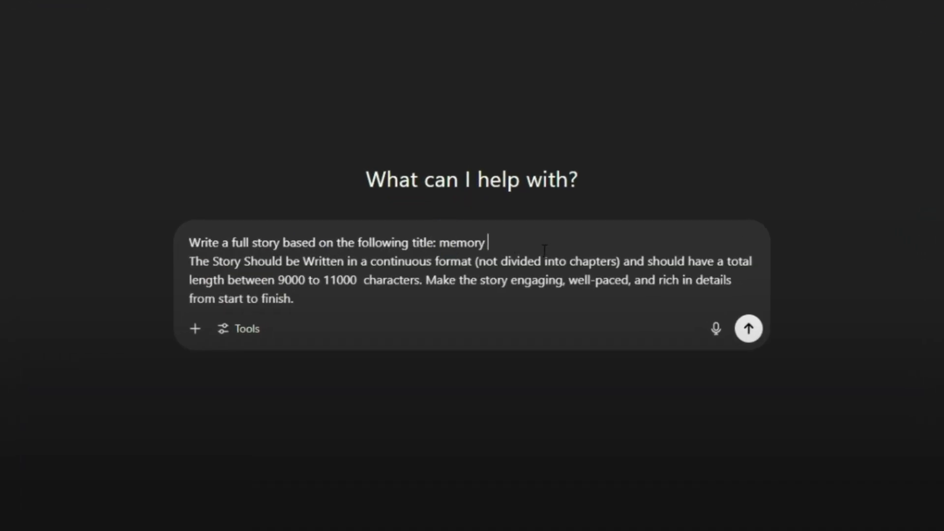
type(" Crash")
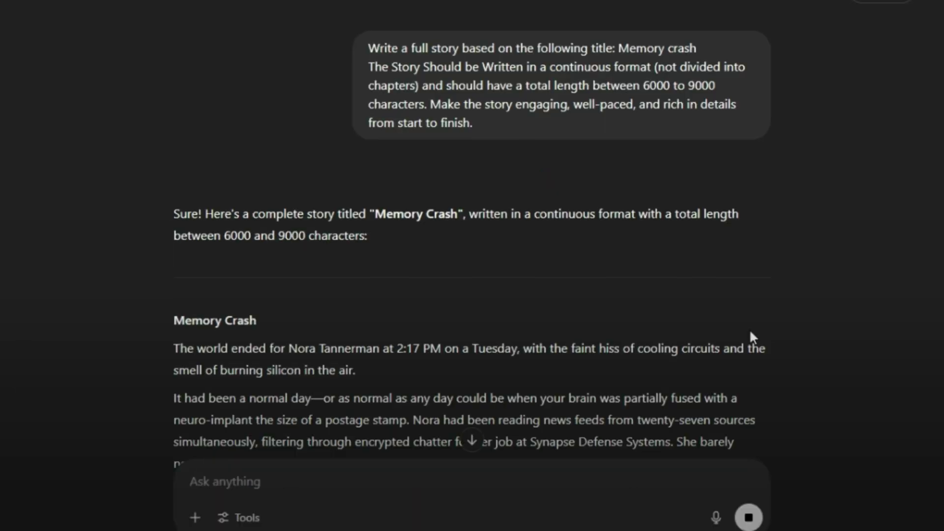
scroll(757, 329, "down", 6)
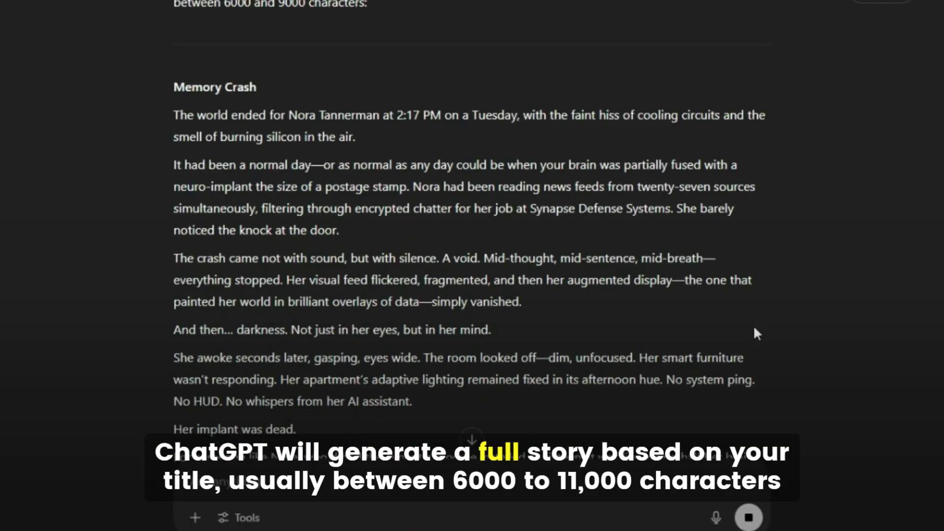
scroll(723, 329, "down", 20)
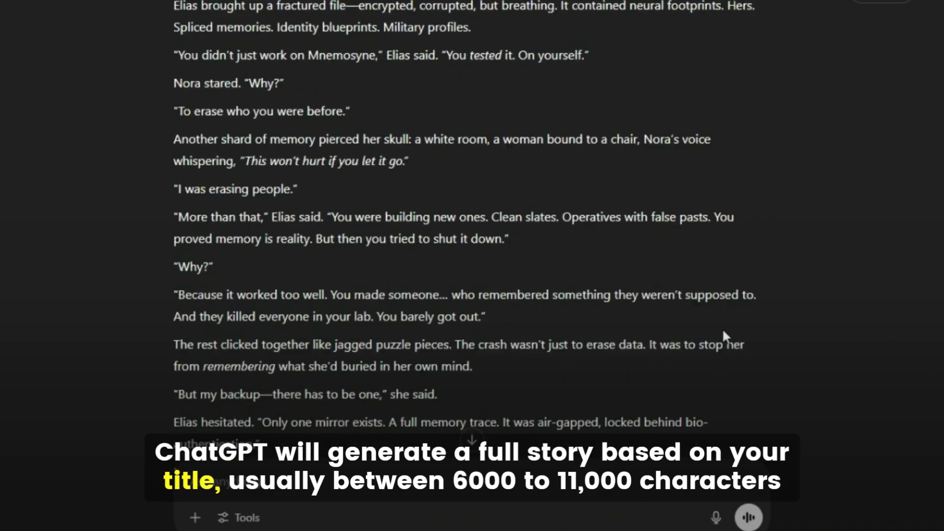
scroll(722, 330, "up", 20)
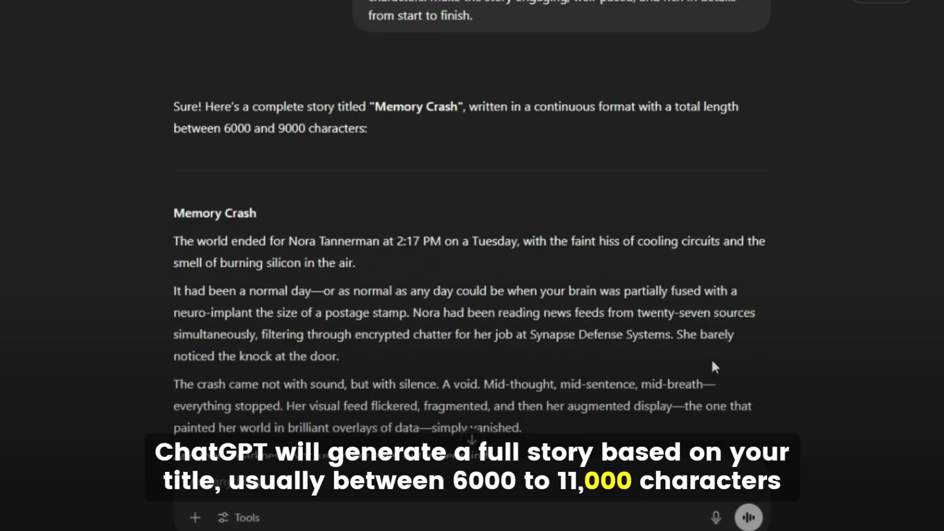
left_click(165, 215)
left_click_drag(165, 215, 737, 327)
scroll(582, 281, "up", 15)
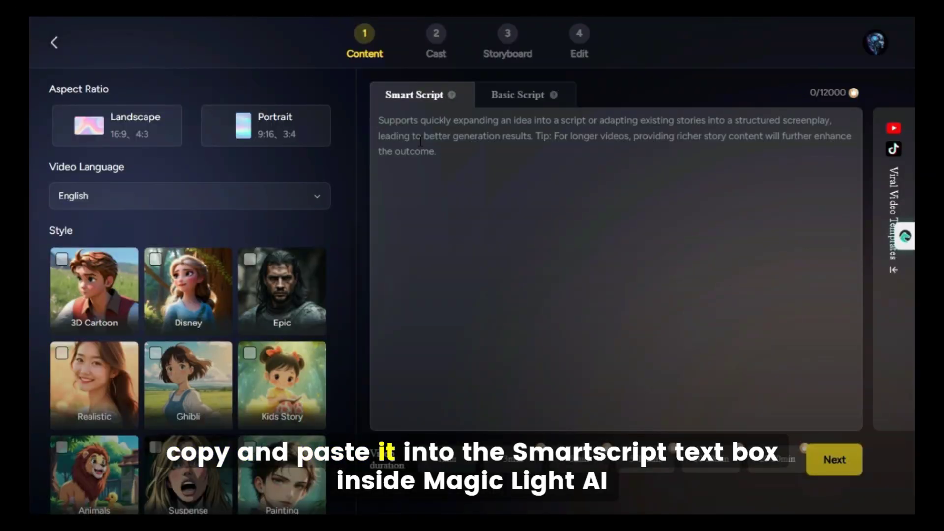
- Paste the Memory Crash story into Smart Script, filling 6609 of 12000 characters
key("ctrl+v")
scroll(459, 203, "up", 15)
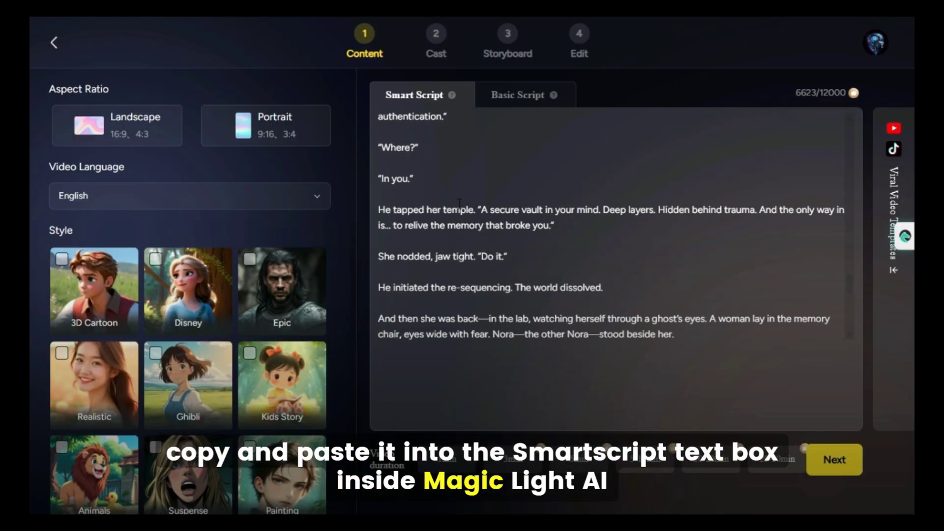
scroll(459, 203, "up", 15)
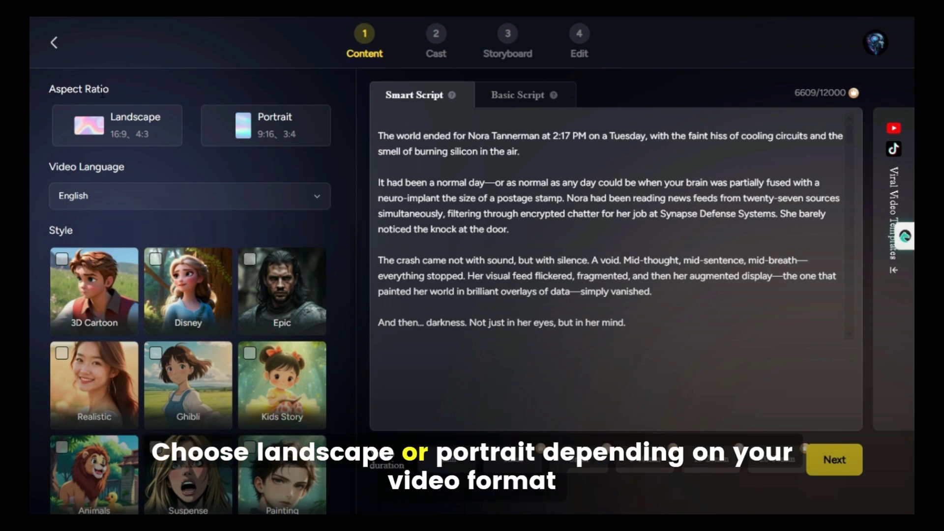
- Choose landscape format and keep English as the video language
left_click(141, 133)
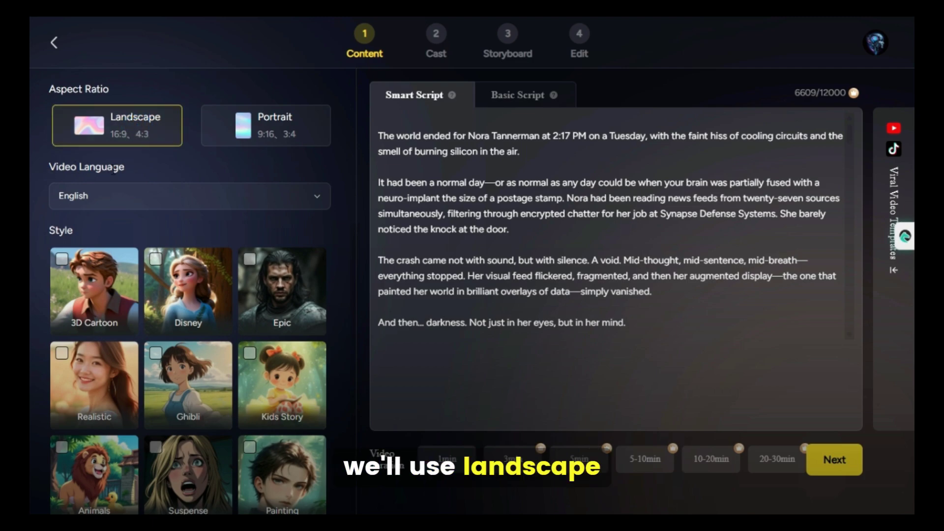
left_click(316, 197)
scroll(236, 268, "down", 5)
scroll(200, 315, "up", 5)
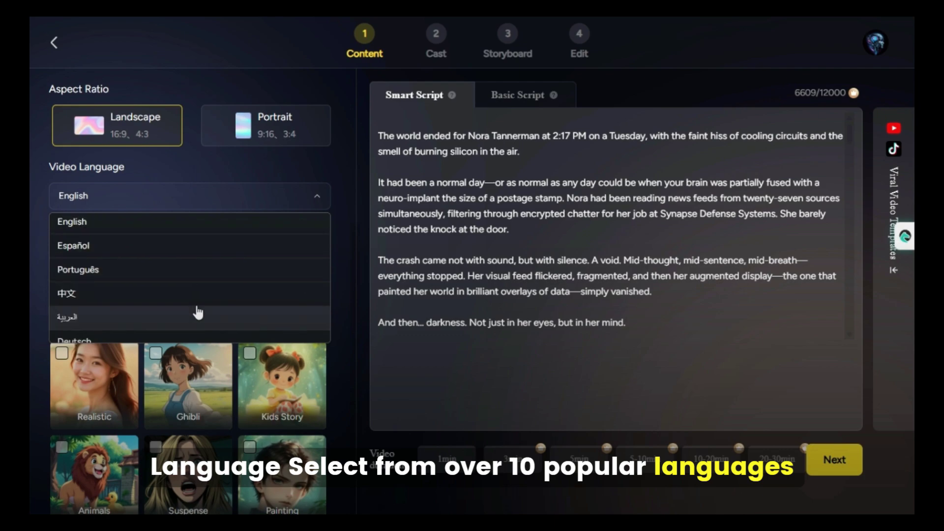
scroll(186, 305, "down", 5)
scroll(180, 320, "up", 5)
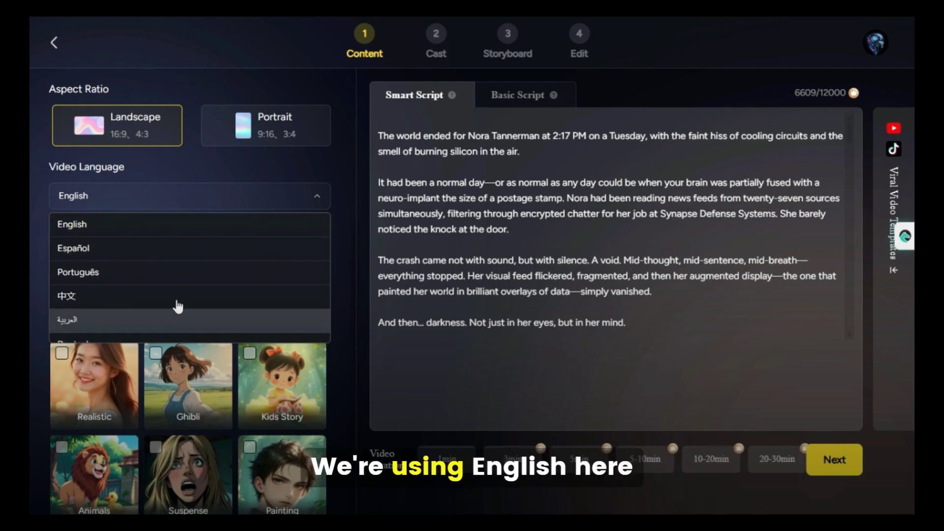
left_click(179, 232)
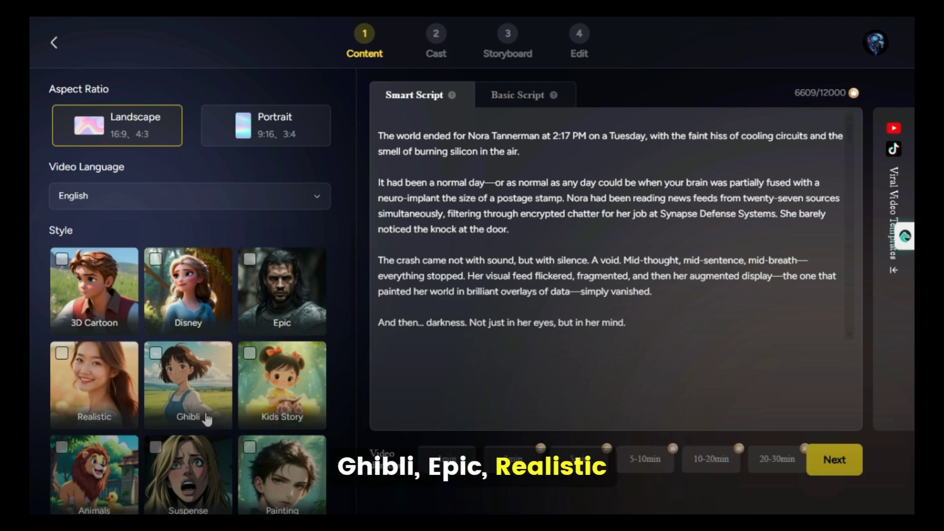
- Pick the Disney style and 20-30min length, then start the script analysis
scroll(175, 467, "down", 5)
scroll(175, 467, "down", 4)
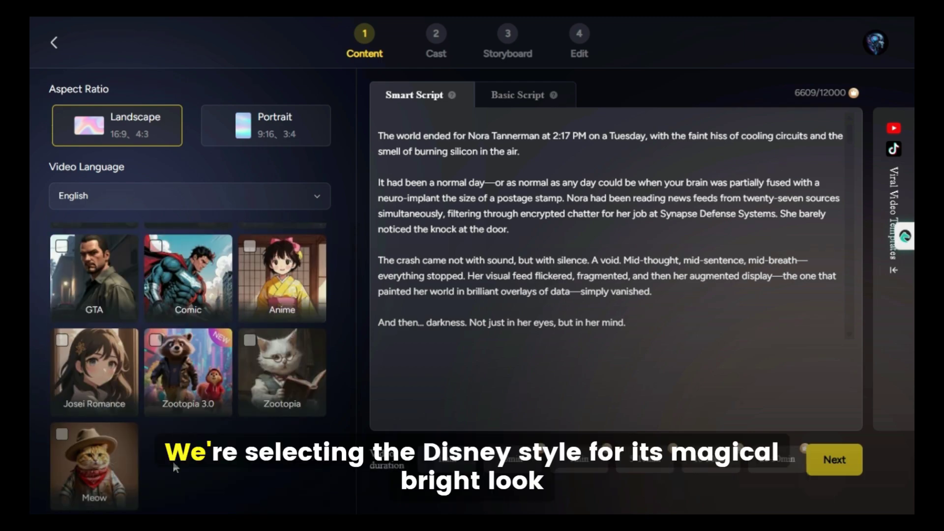
scroll(197, 470, "up", 5)
scroll(207, 470, "up", 3)
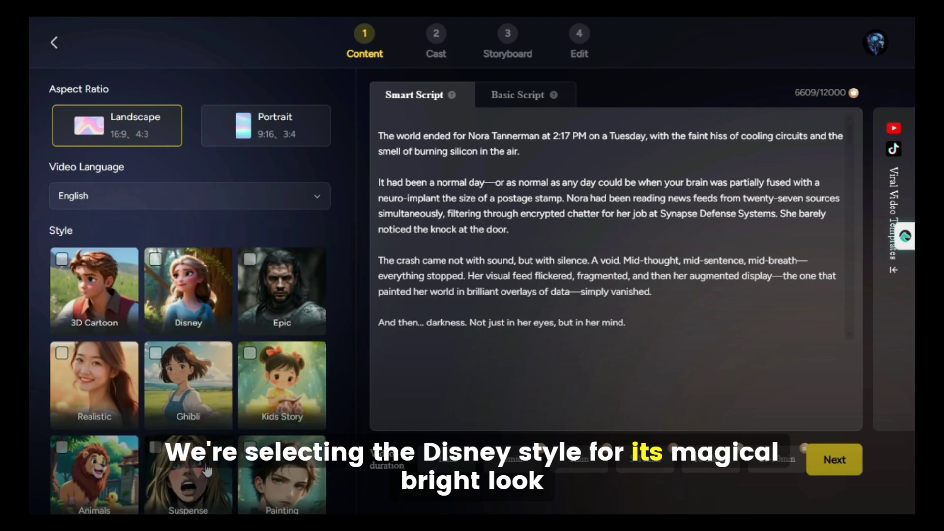
left_click(192, 295)
scroll(221, 388, "down", 2)
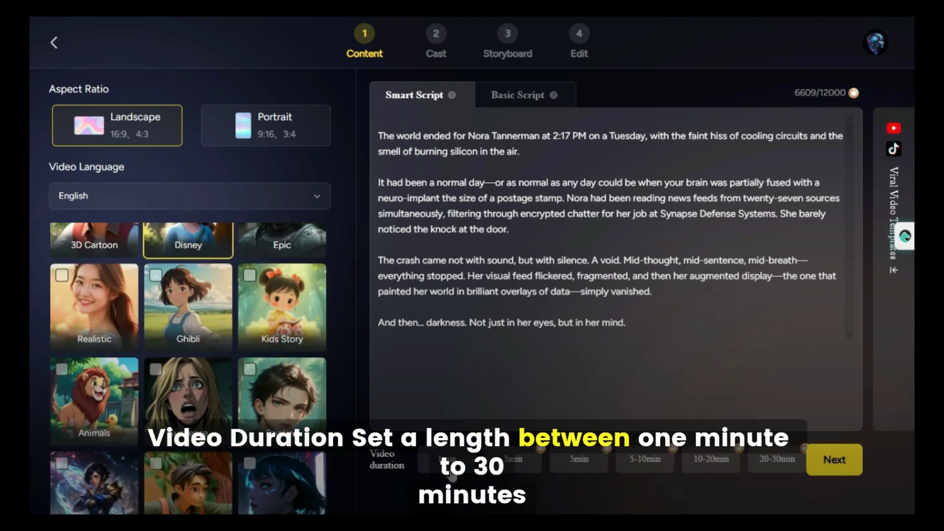
left_click(776, 473)
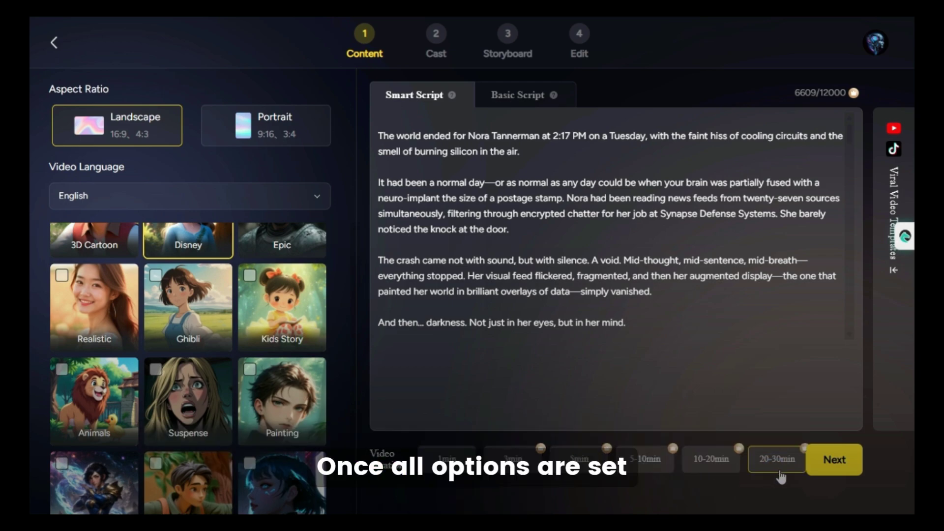
left_click(835, 461)
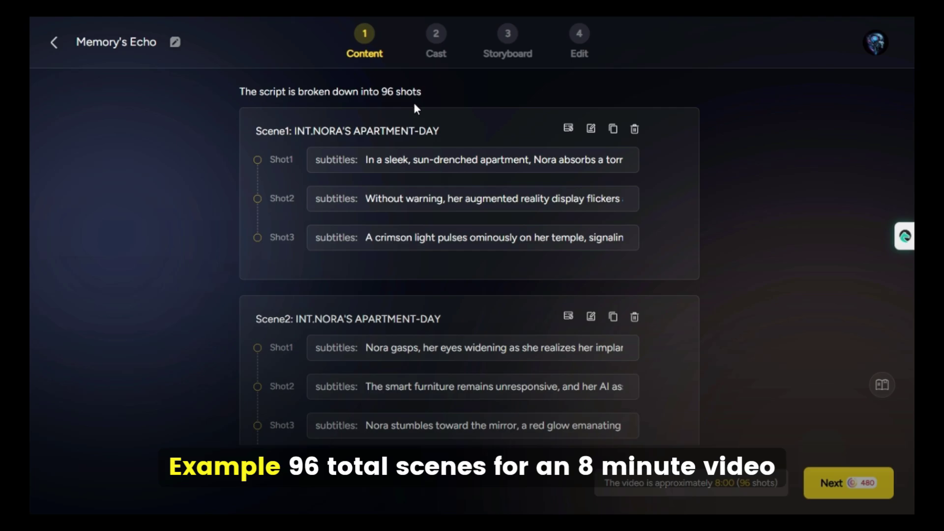
- Review the 96-shot breakdown, continue to Cast, and Auto-Cast the five characters
scroll(439, 182, "down", 5)
scroll(439, 183, "down", 18)
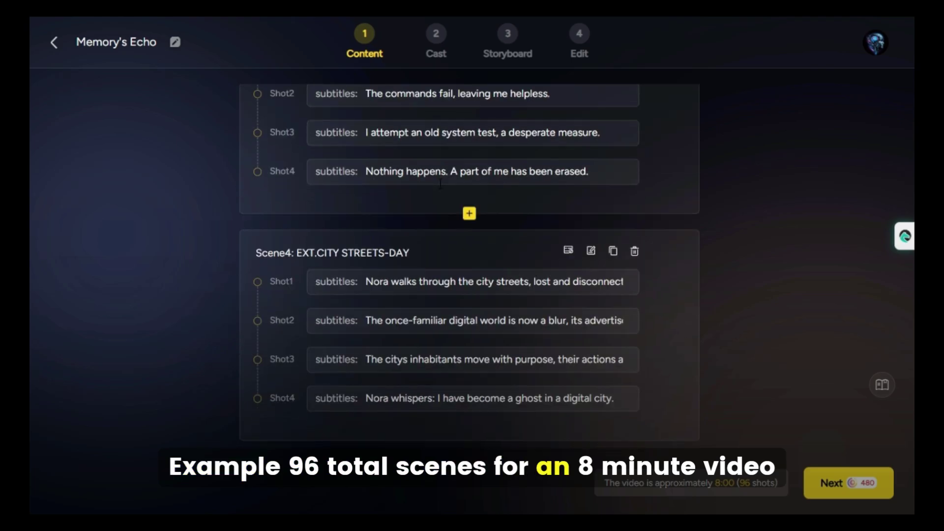
scroll(439, 214, "down", 20)
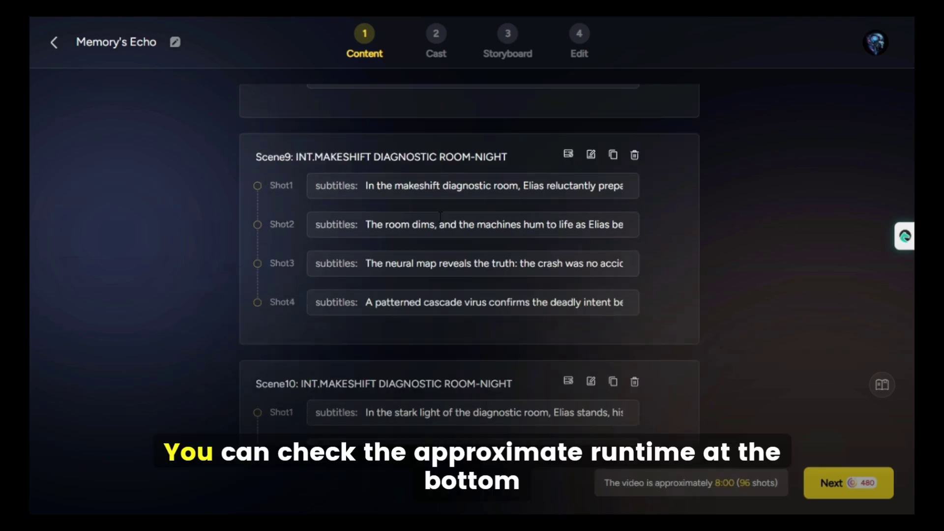
scroll(439, 217, "up", 20)
scroll(438, 221, "up", 20)
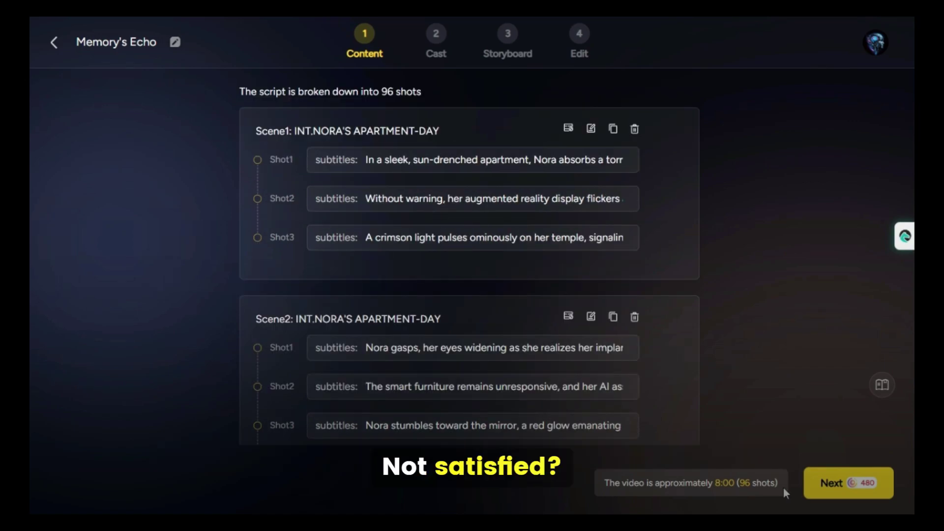
left_click(849, 488)
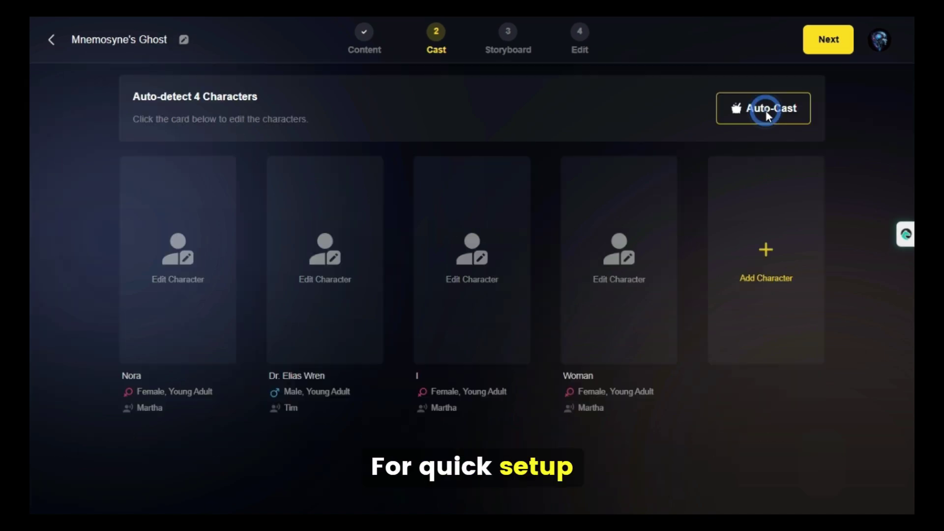
left_click(765, 109)
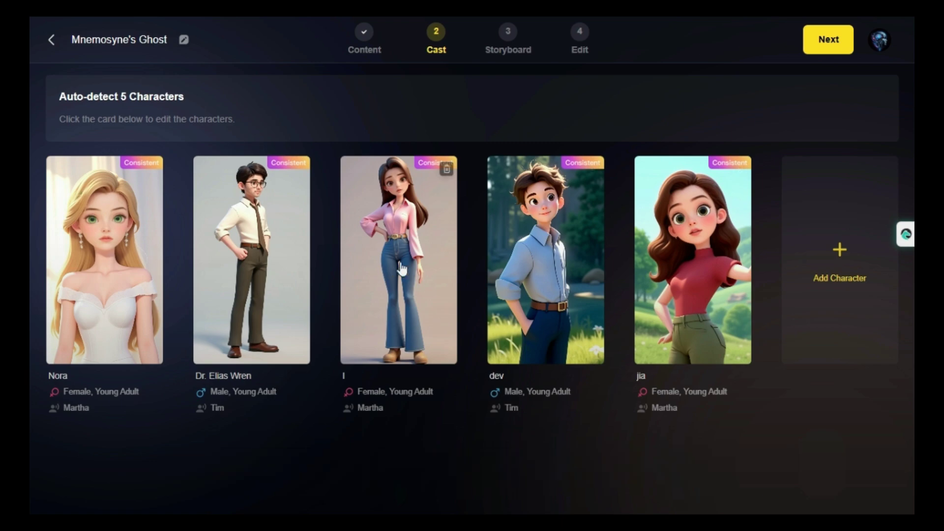
- Open dev's character card and start a new custom character from the Character Library
left_click(532, 274)
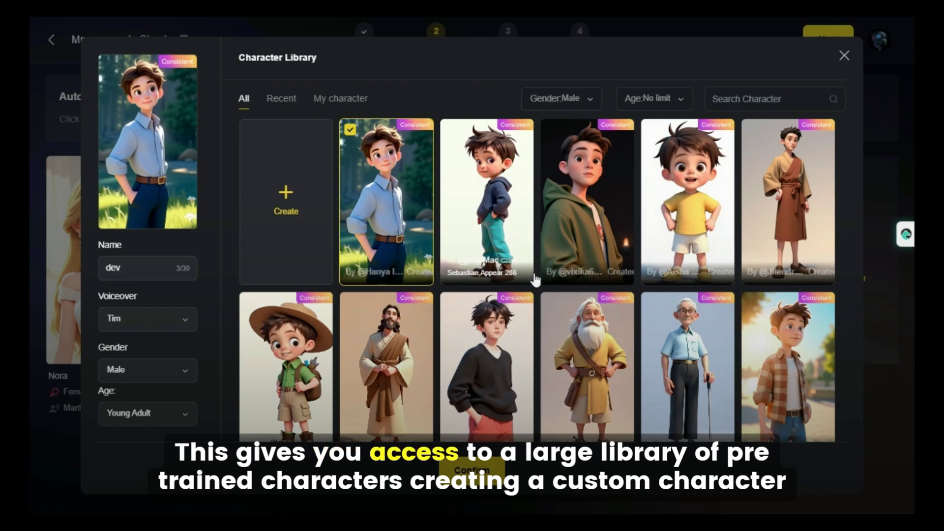
scroll(541, 295, "down", 10)
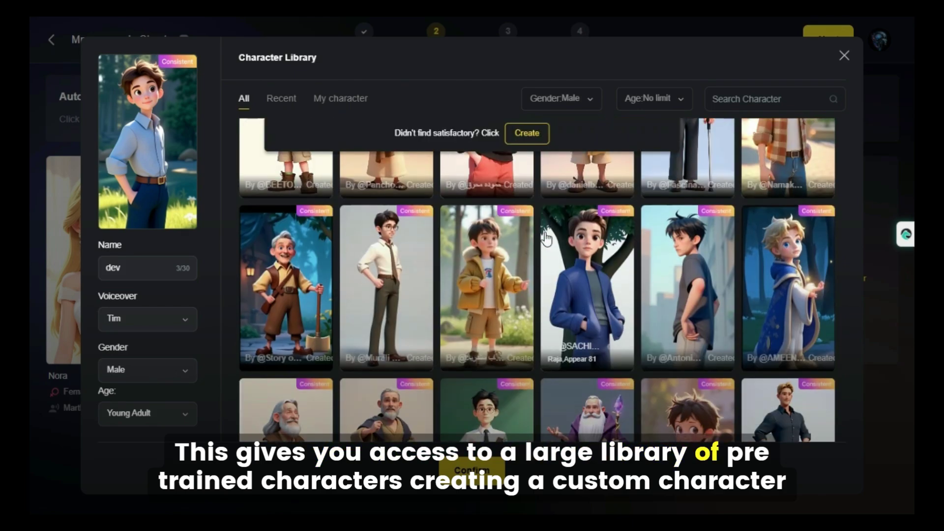
scroll(582, 280, "up", 10)
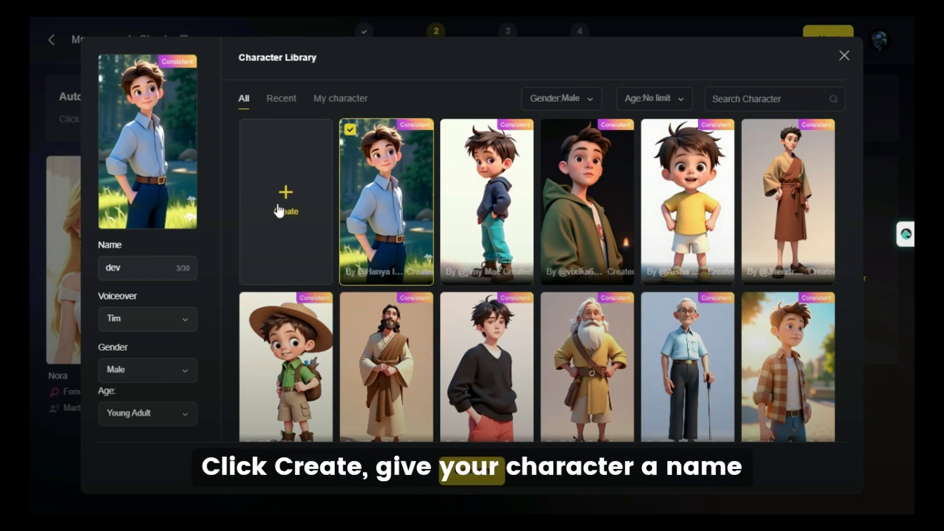
left_click(286, 206)
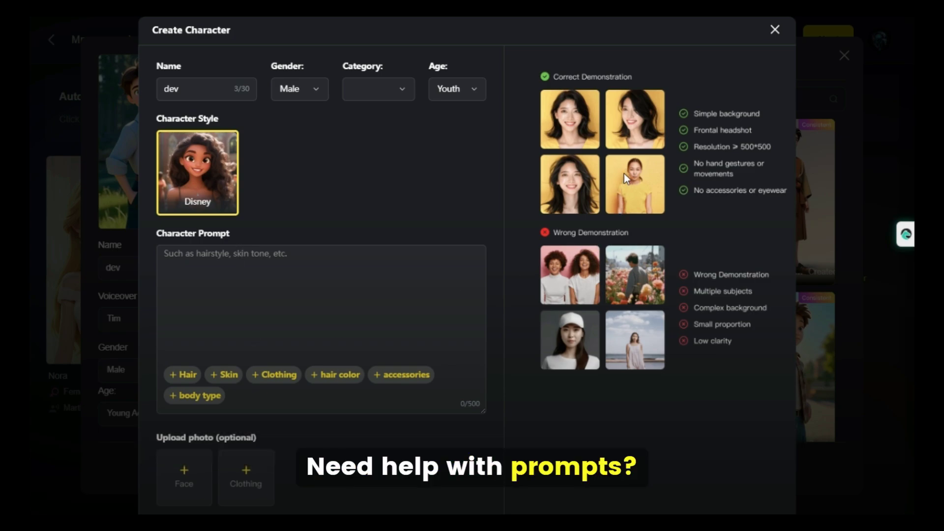
- Copy the character-description prompt from Notepad and paste it into ChatGPT
scroll(624, 173, "down", 1)
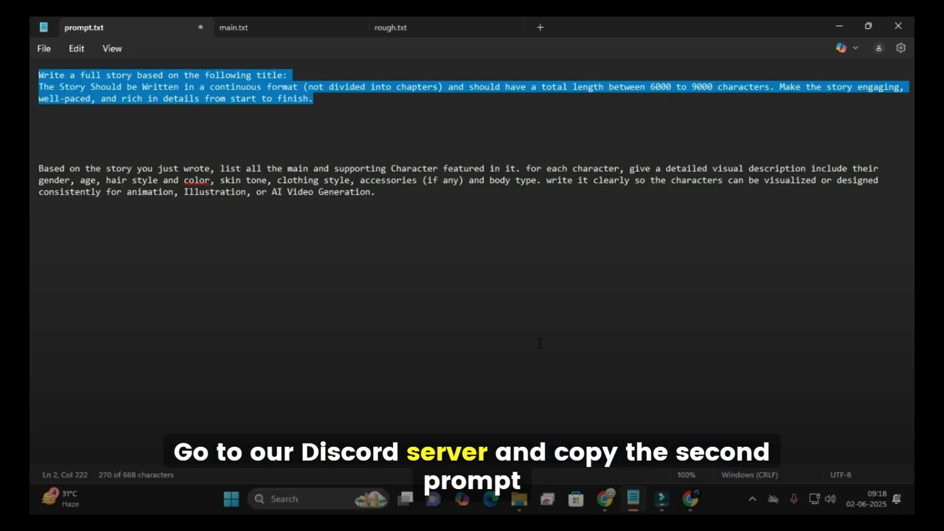
left_click_drag(406, 206, 39, 157)
key("ctrl+c")
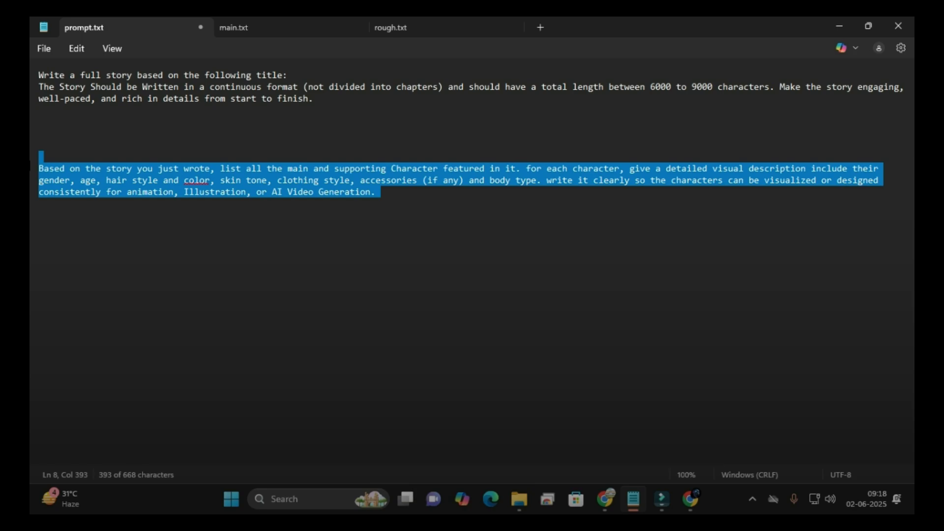
left_click(375, 258)
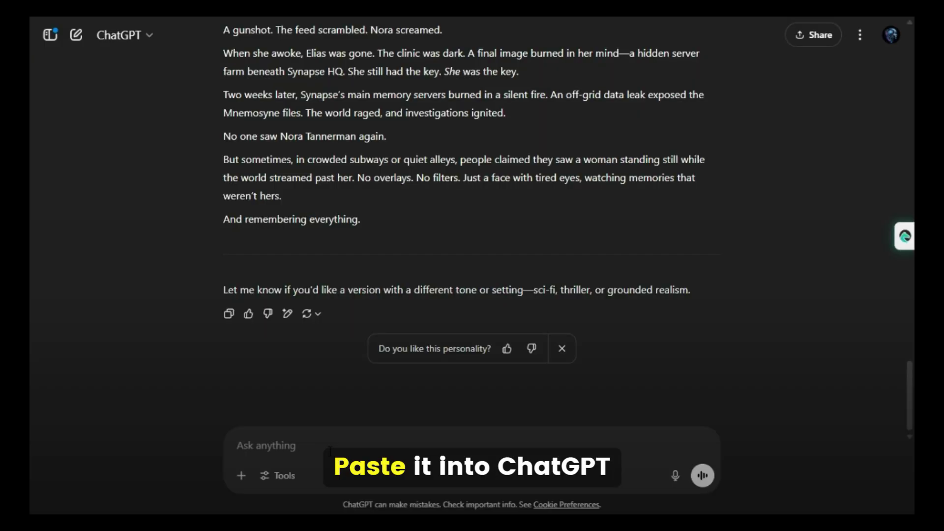
key("ctrl+v")
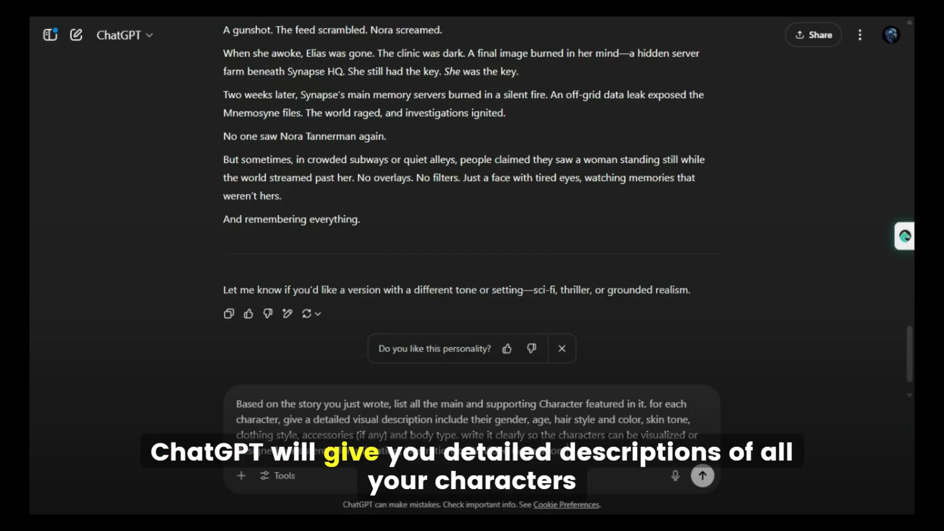
- Send the prompt, read the five-character reference sheet, and copy Nora Tannerman's section
key("Return")
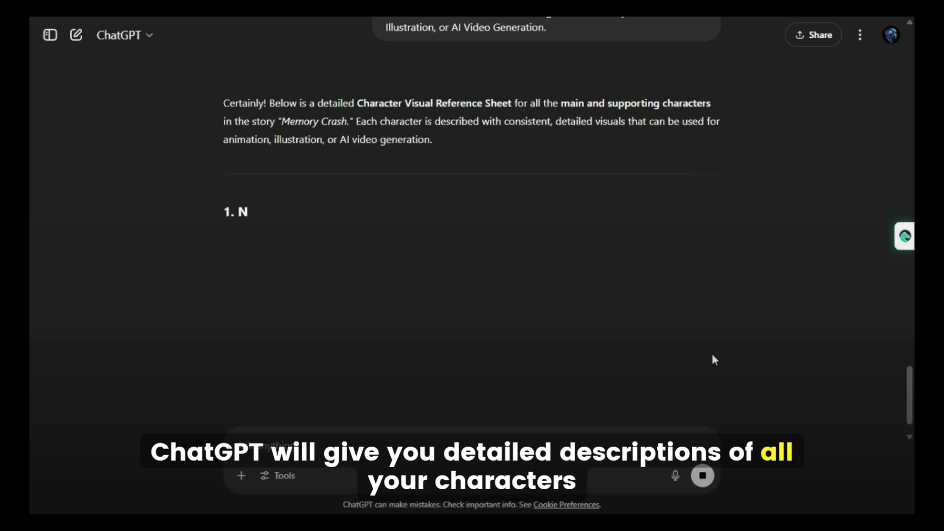
scroll(708, 285, "down", 10)
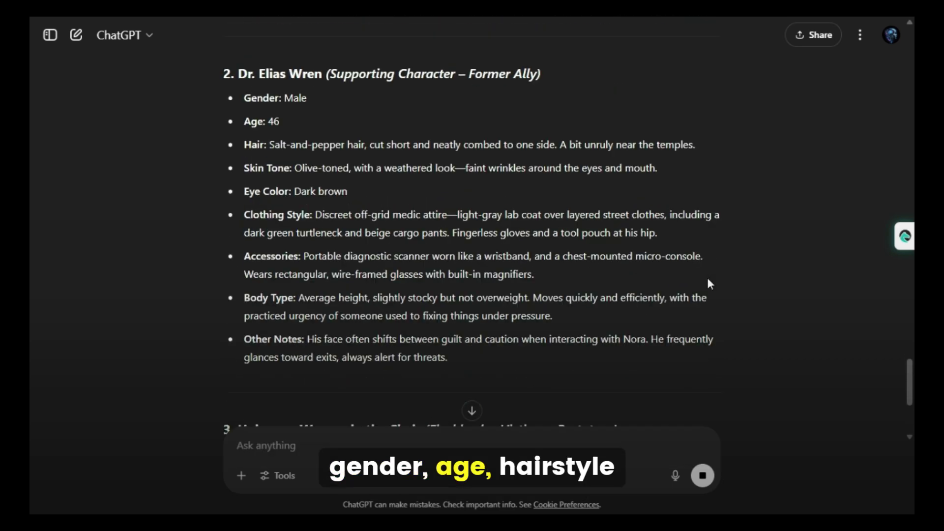
scroll(709, 283, "down", 6)
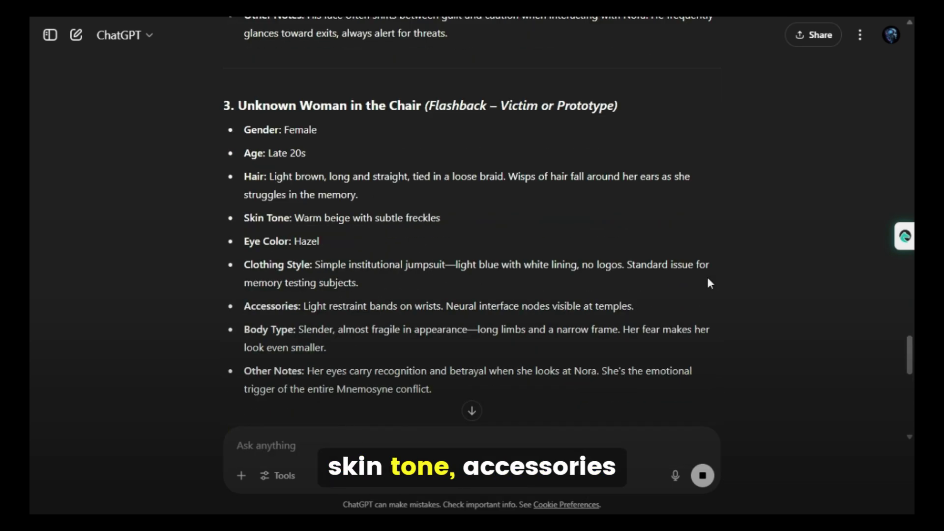
scroll(709, 283, "down", 4)
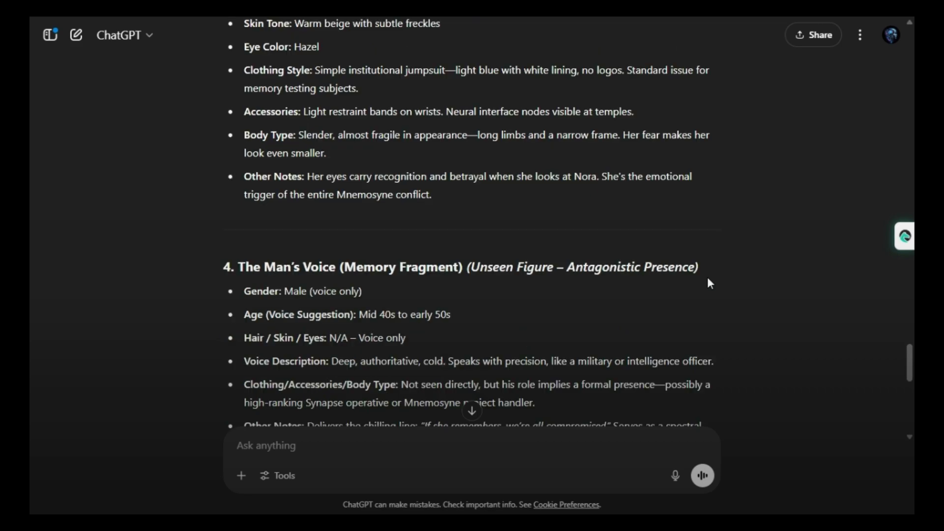
scroll(709, 284, "down", 9)
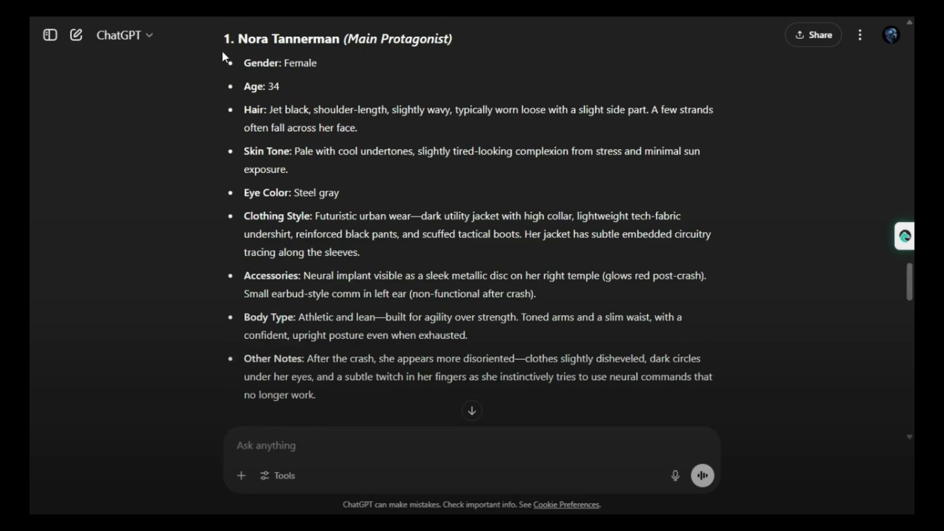
left_click_drag(237, 38, 326, 413)
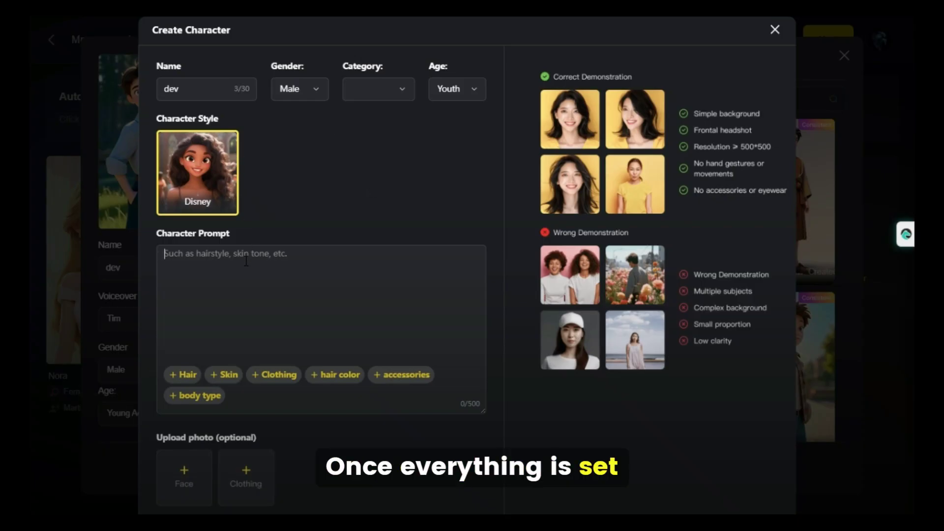
- Paste Nora's description into the Character Prompt and generate the 96-shot storyboard
left_click(245, 260)
key("ctrl+v")
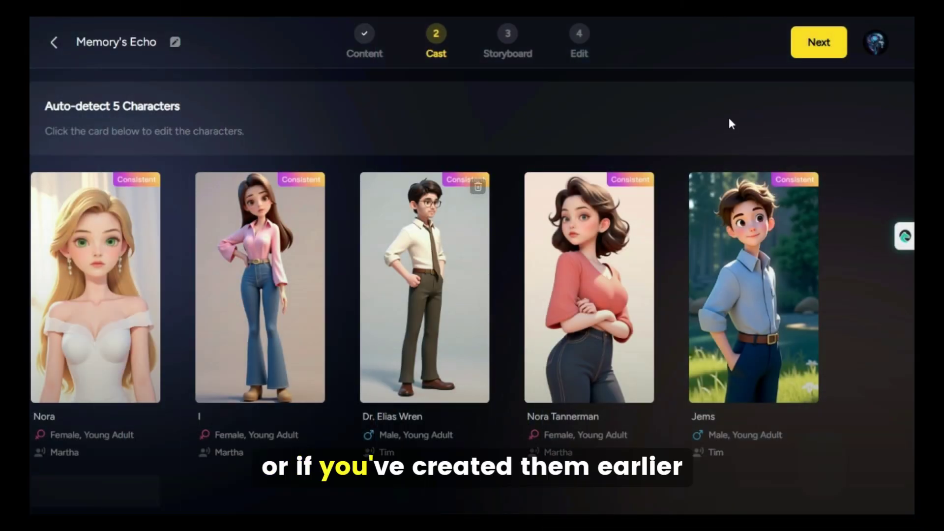
left_click(820, 45)
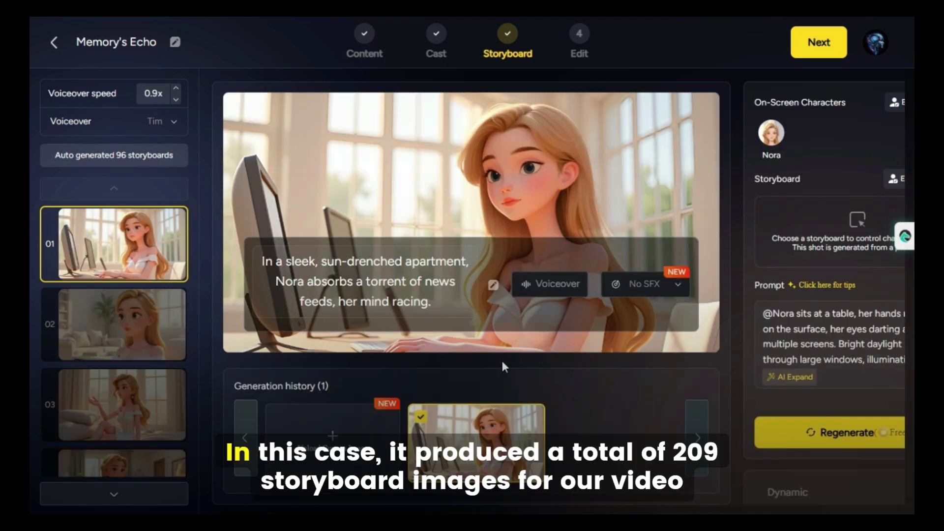
- Review storyboard images from scene 03 through scene 26, the neon street shot
scroll(459, 328, "down", 2)
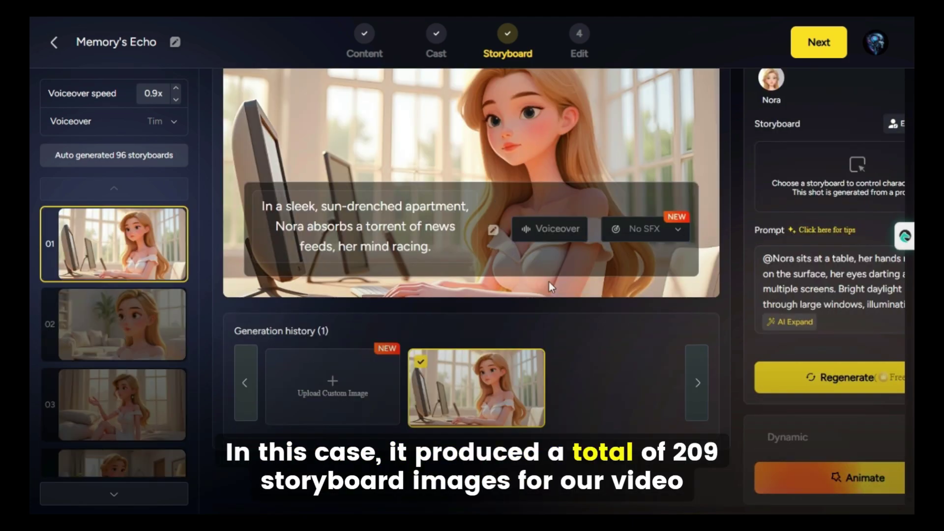
left_click(142, 396)
scroll(142, 396, "down", 2)
left_click(148, 324)
left_click(134, 384)
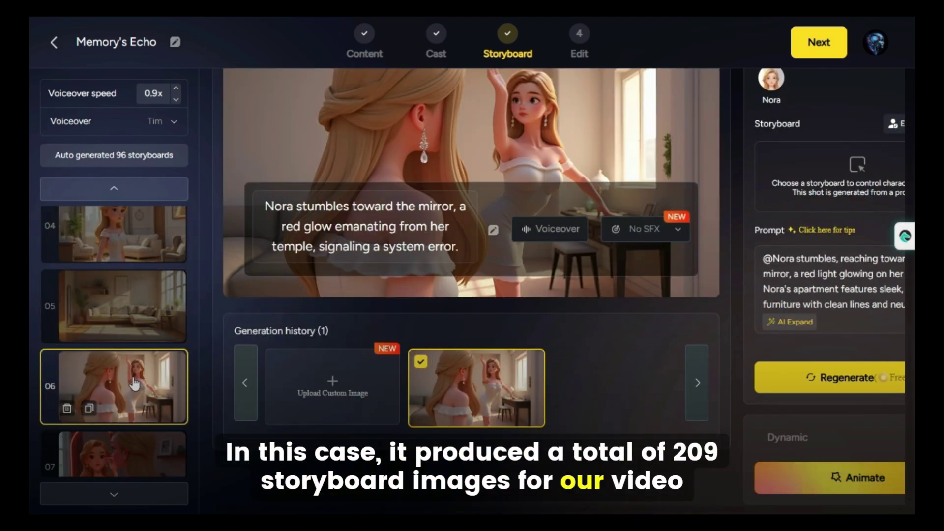
scroll(134, 384, "down", 1)
left_click(142, 320)
scroll(142, 320, "down", 2)
left_click(143, 266)
scroll(143, 266, "down", 2)
left_click(143, 299)
scroll(143, 299, "down", 2)
left_click(142, 295)
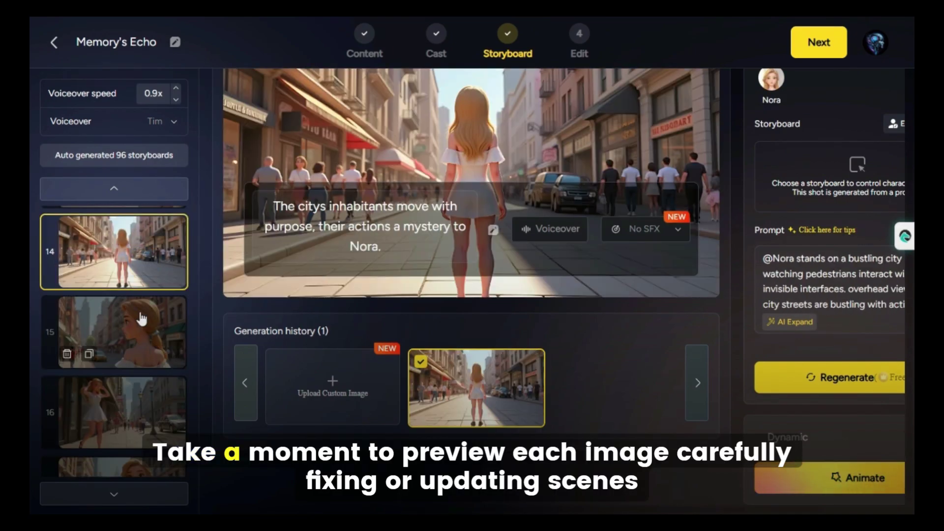
left_click(142, 320)
scroll(142, 334, "down", 2)
left_click(142, 339)
scroll(142, 339, "down", 2)
left_click(140, 344)
scroll(140, 344, "down", 2)
left_click(137, 379)
- Continue reviewing scenes 32, 38 and on to 53, Nora clutching her head
scroll(128, 380, "down", 1)
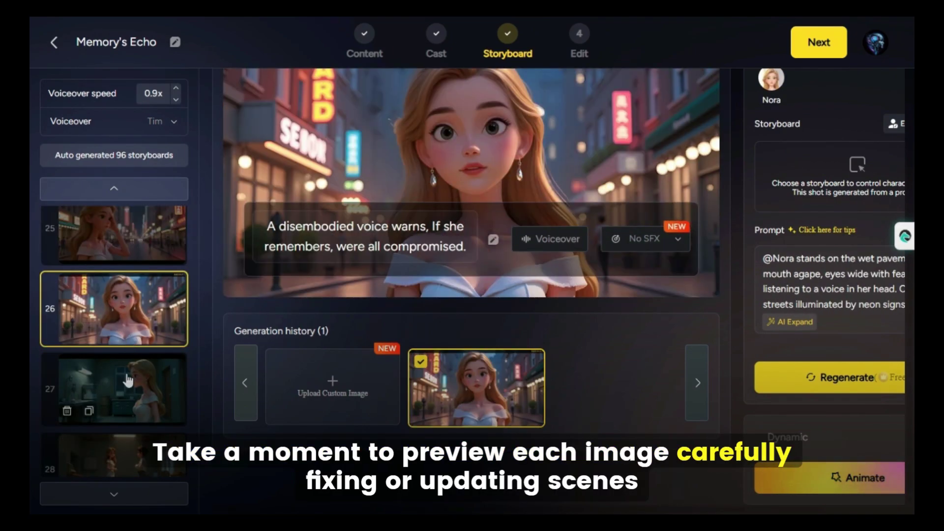
scroll(128, 381, "down", 2)
left_click(132, 275)
left_click(132, 320)
scroll(133, 321, "down", 2)
left_click(133, 316)
scroll(133, 316, "down", 1)
left_click(133, 284)
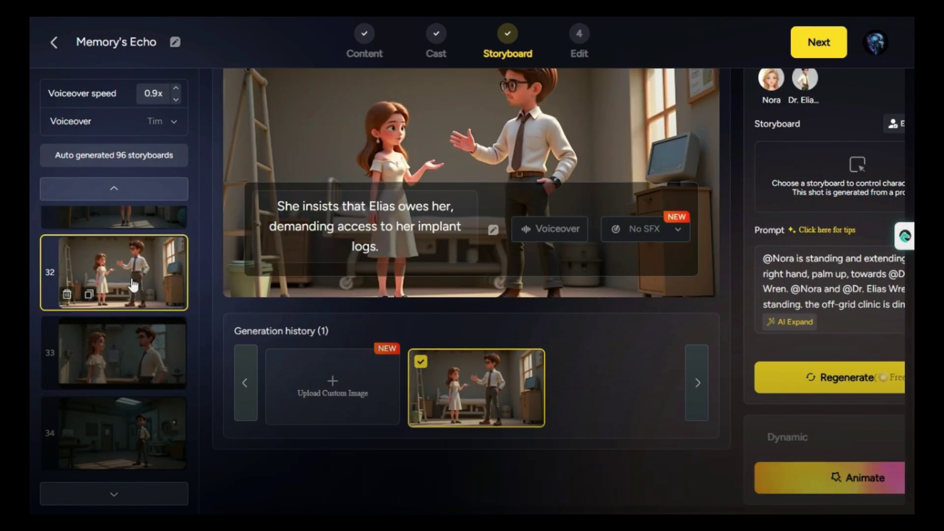
scroll(133, 284, "down", 2)
left_click(131, 276)
scroll(130, 275, "down", 2)
left_click(125, 283)
scroll(125, 282, "down", 1)
left_click(125, 300)
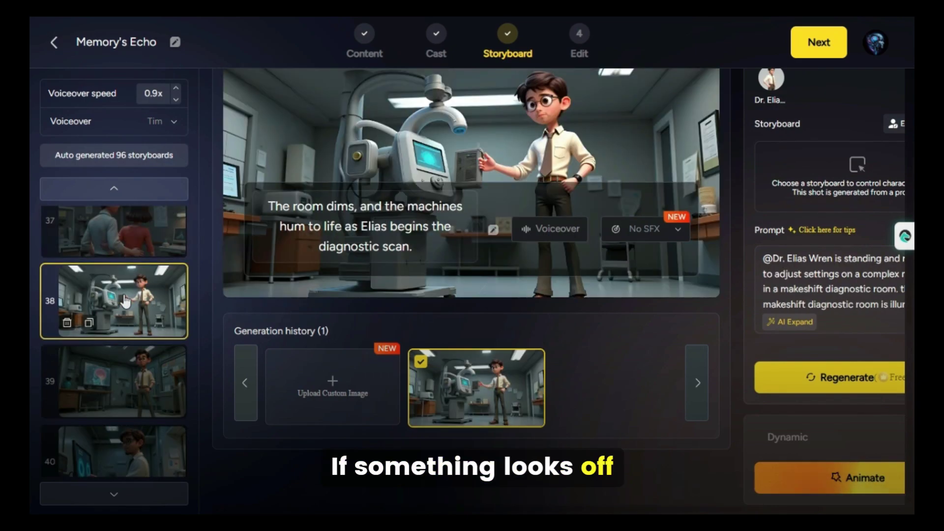
scroll(125, 300, "down", 2)
left_click(128, 221)
scroll(128, 221, "down", 2)
left_click(128, 224)
scroll(128, 224, "down", 2)
left_click(130, 354)
scroll(130, 354, "down", 1)
left_click(133, 383)
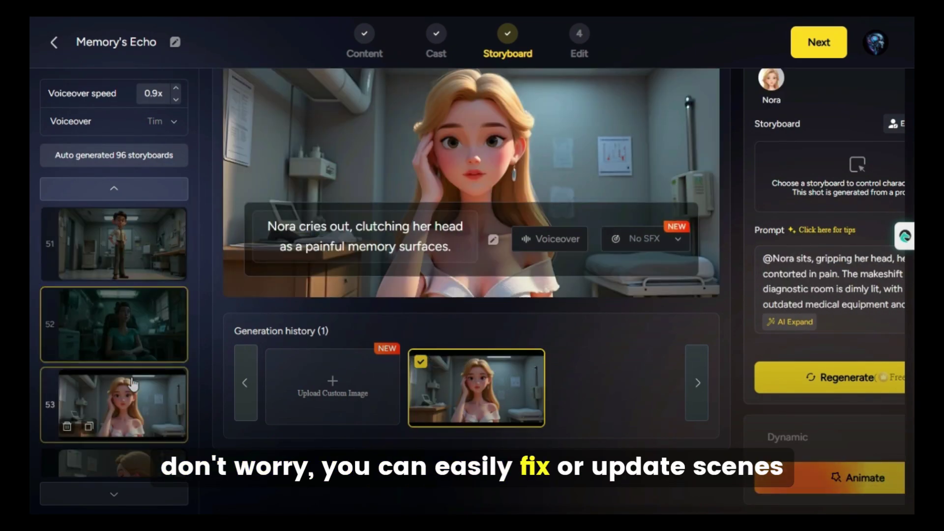
- Move past the Elias reveal scene and select scene 72, the living-room shot
scroll(133, 383, "down", 2)
left_click(133, 319)
scroll(133, 320, "down", 2)
left_click(131, 256)
scroll(130, 256, "down", 2)
left_click(126, 238)
scroll(126, 238, "down", 2)
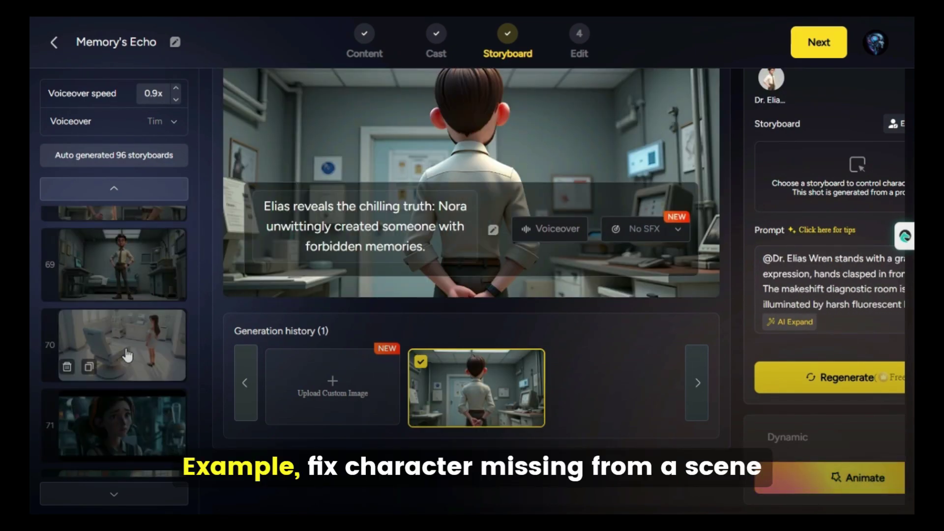
scroll(127, 354, "down", 2)
left_click(118, 246)
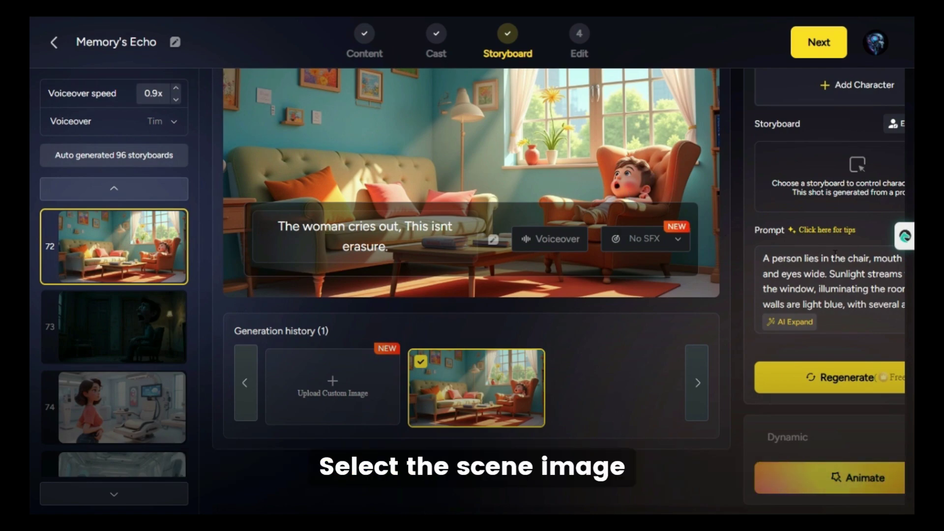
- Add Jems to scene 72 and regenerate it with the Sit down pose
scroll(835, 256, "up", 1)
scroll(836, 257, "up", 2)
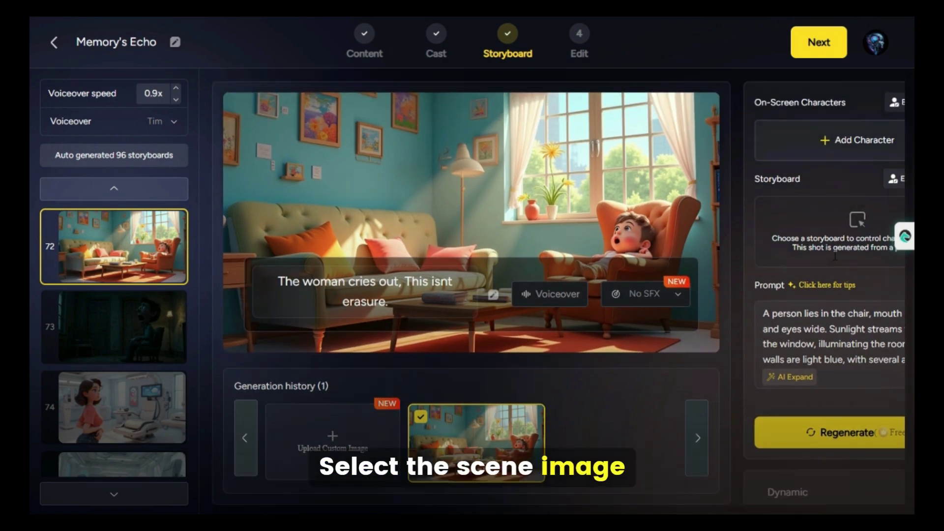
left_click(824, 140)
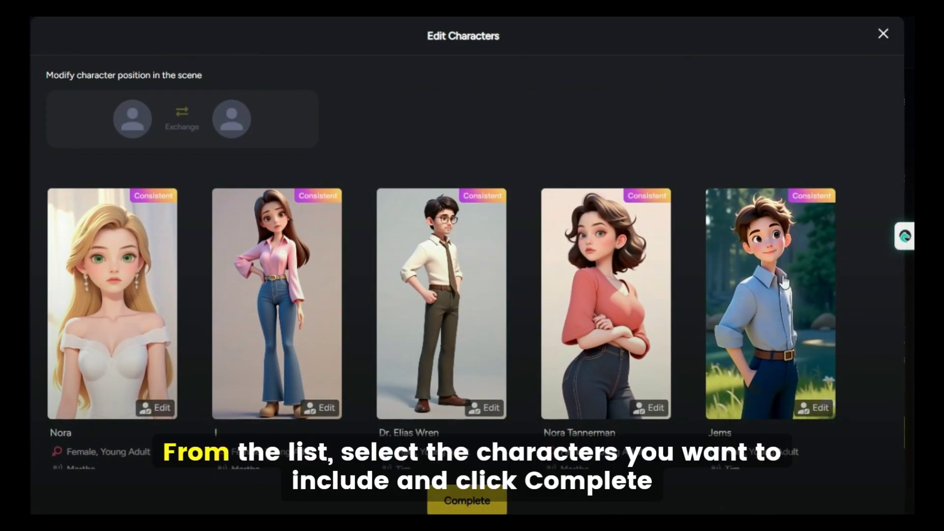
left_click(782, 361)
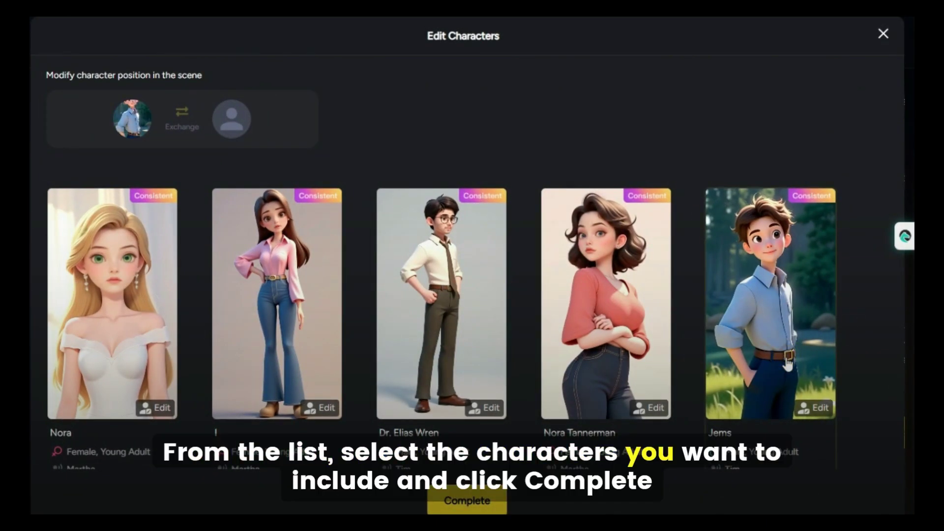
left_click(467, 501)
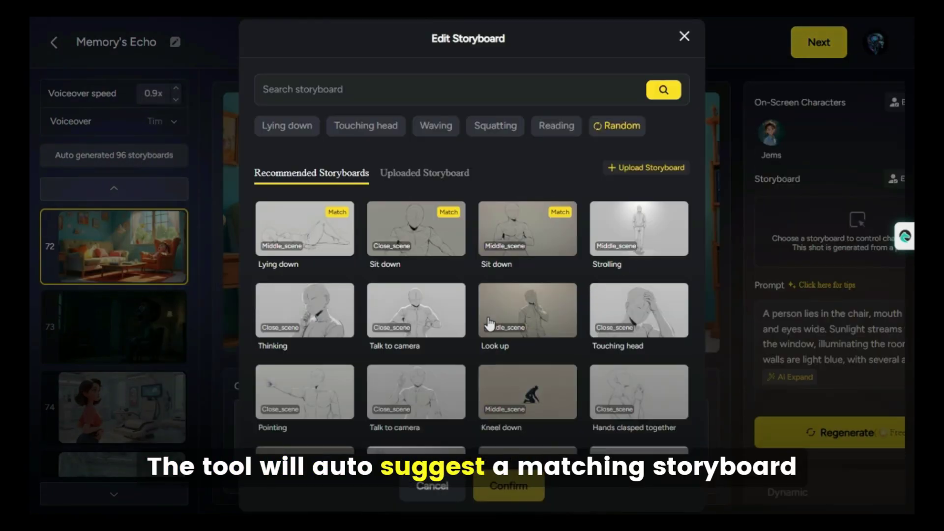
scroll(489, 324, "down", 10)
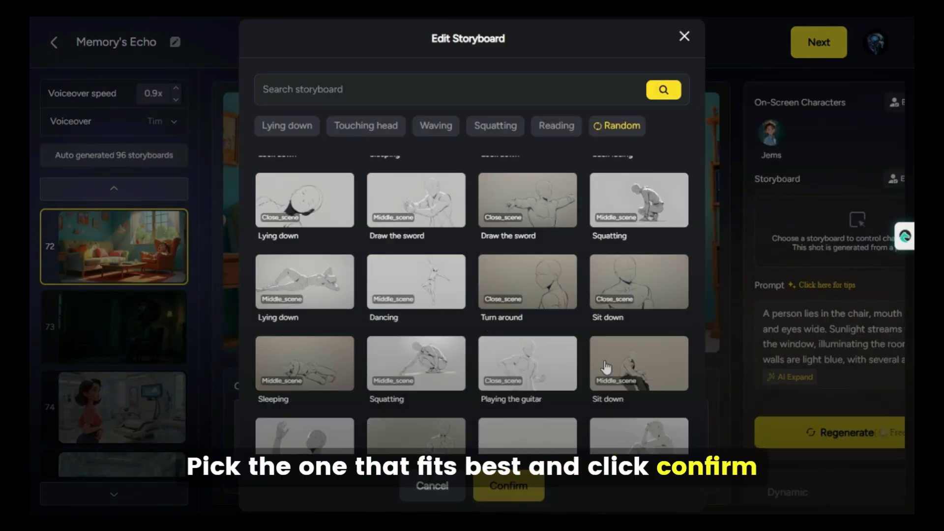
left_click(638, 364)
left_click(516, 484)
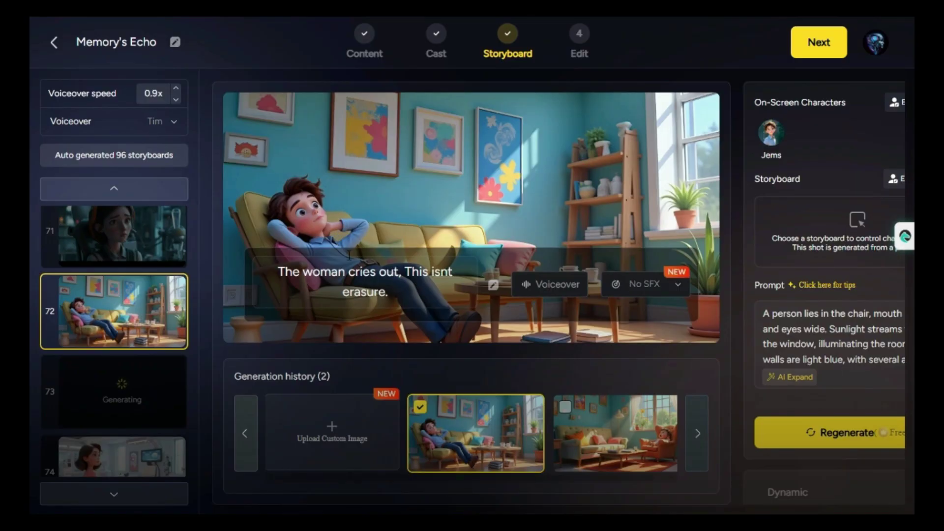
- Check scenes 73 and 74, then bring up scene 78, the lamp-lit room
scroll(113, 320, "down", 3)
left_click(123, 301)
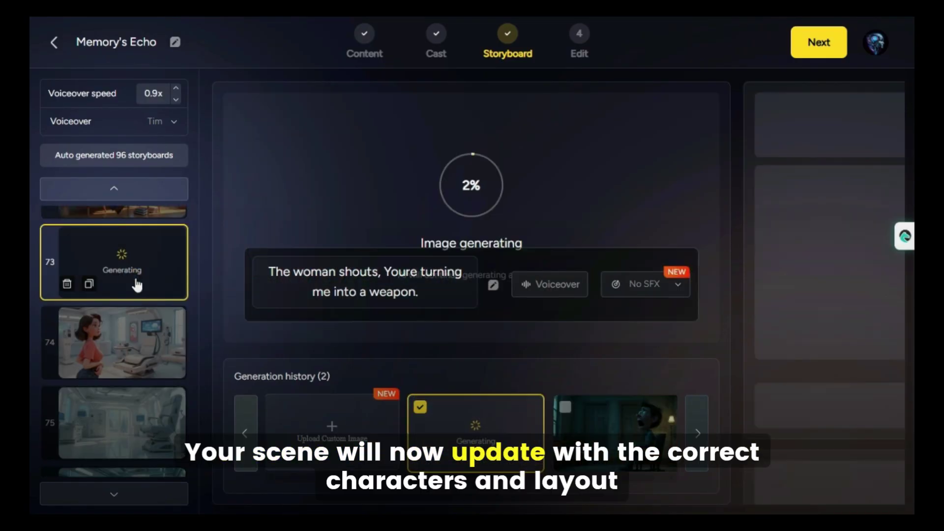
scroll(135, 281, "down", 2)
left_click(135, 342)
scroll(141, 331, "down", 5)
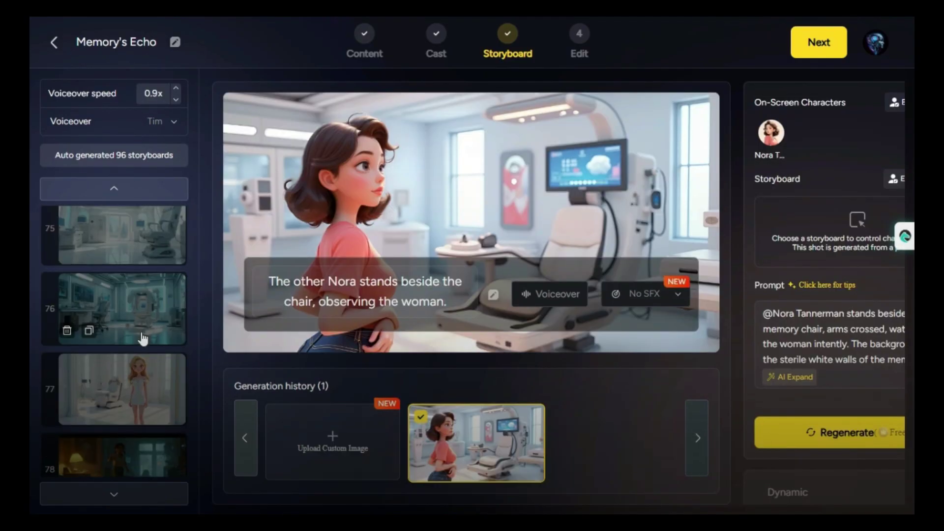
left_click(143, 298)
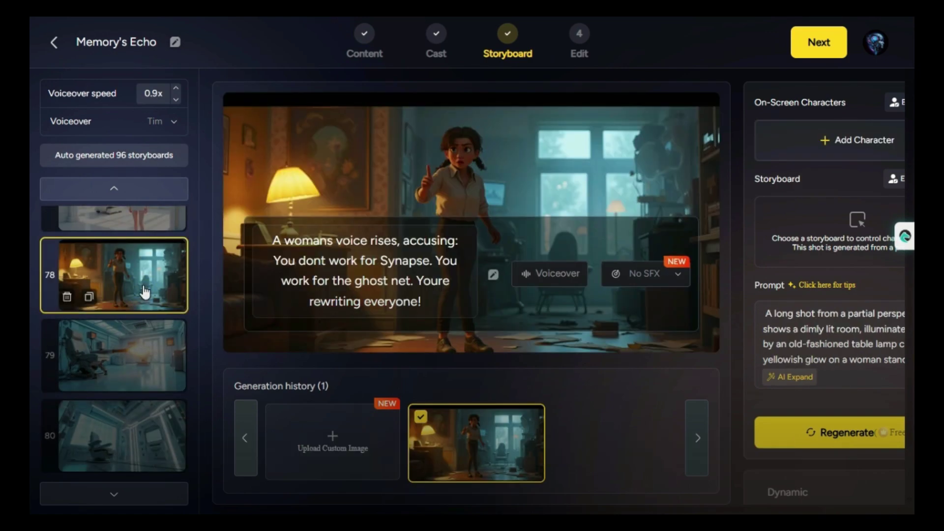
- Review scenes 79 through 88, including Nora in bed and the crowd shot
scroll(145, 295, "down", 2)
left_click(145, 295)
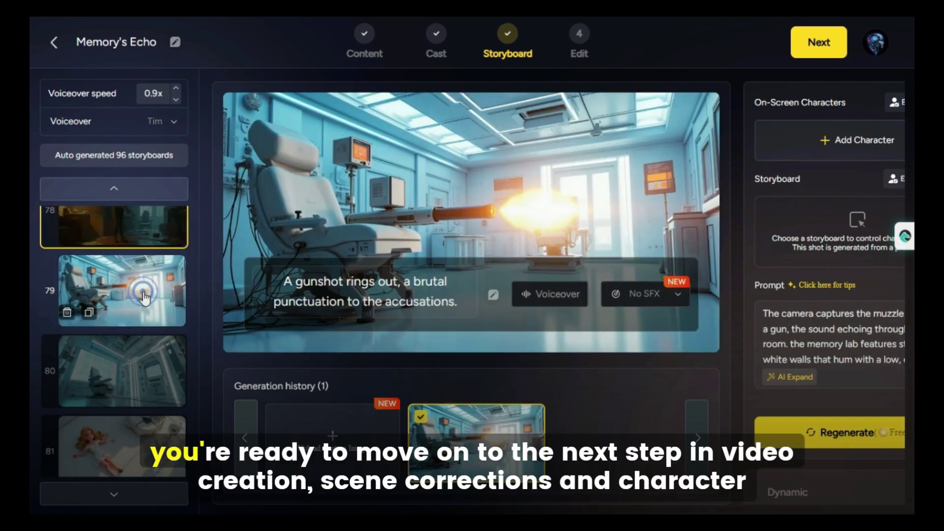
left_click(145, 295)
left_click(147, 300)
scroll(155, 311, "down", 1)
left_click(154, 295)
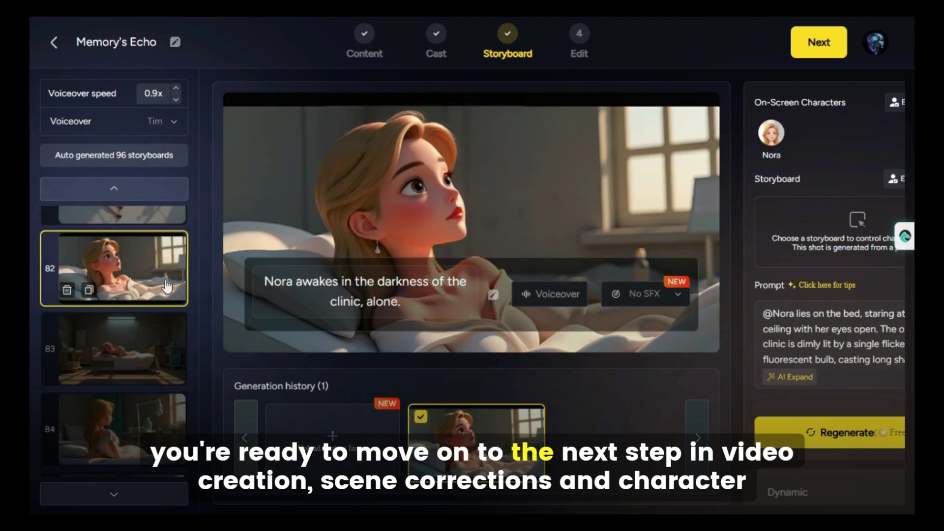
scroll(157, 292, "down", 1)
left_click(158, 292)
scroll(143, 337, "down", 1)
left_click(143, 338)
scroll(145, 353, "down", 1)
left_click(145, 353)
scroll(144, 345, "down", 1)
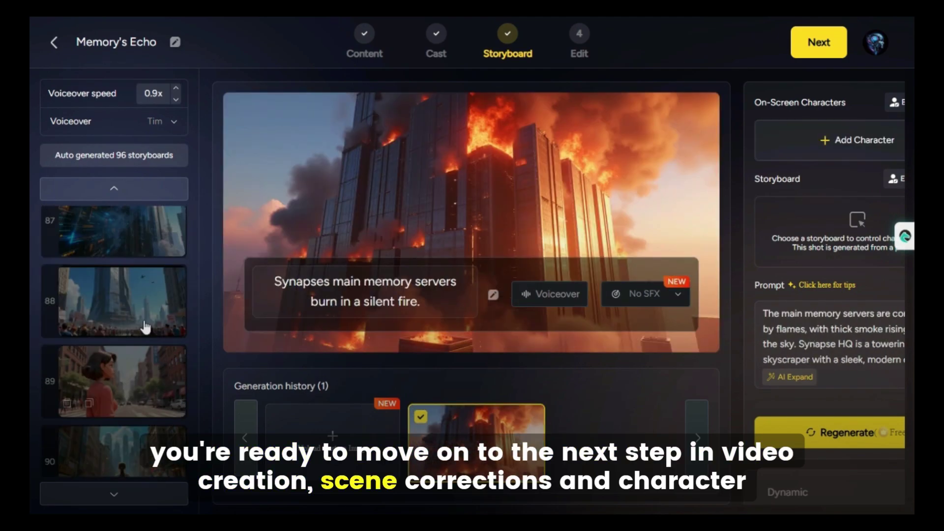
left_click(144, 295)
left_click(144, 302)
- Continue through the forest and window-view shots to scene 93, the dark room
scroll(143, 302, "down", 1)
left_click(143, 275)
scroll(145, 285, "down", 1)
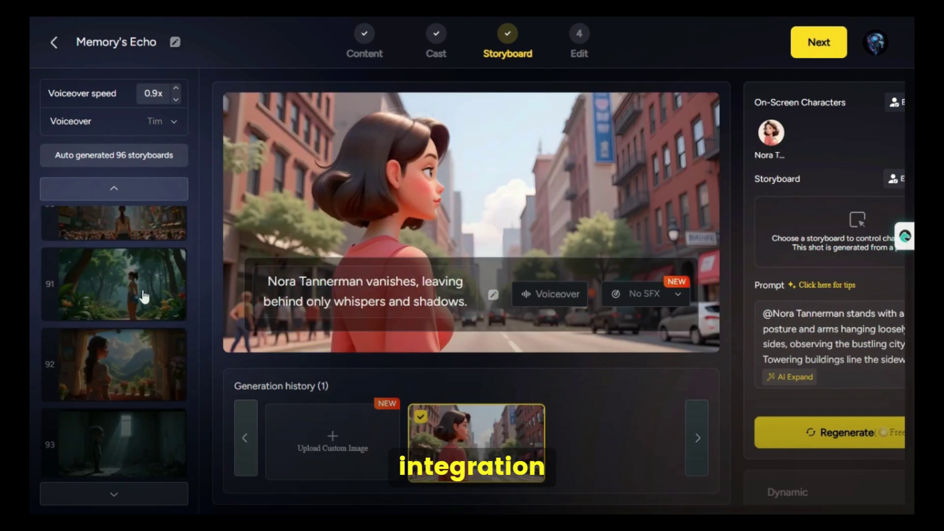
left_click(148, 280)
scroll(148, 280, "down", 1)
left_click(146, 281)
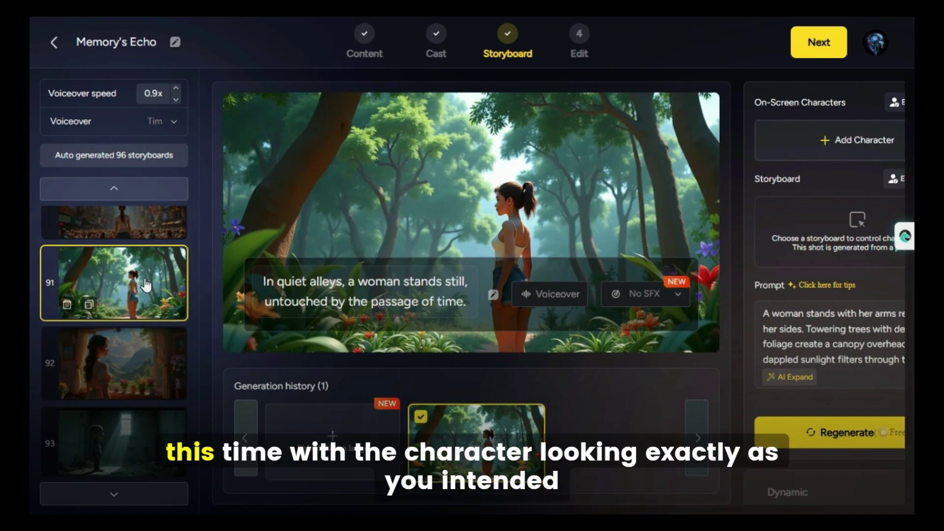
left_click(129, 355)
scroll(123, 352, "down", 1)
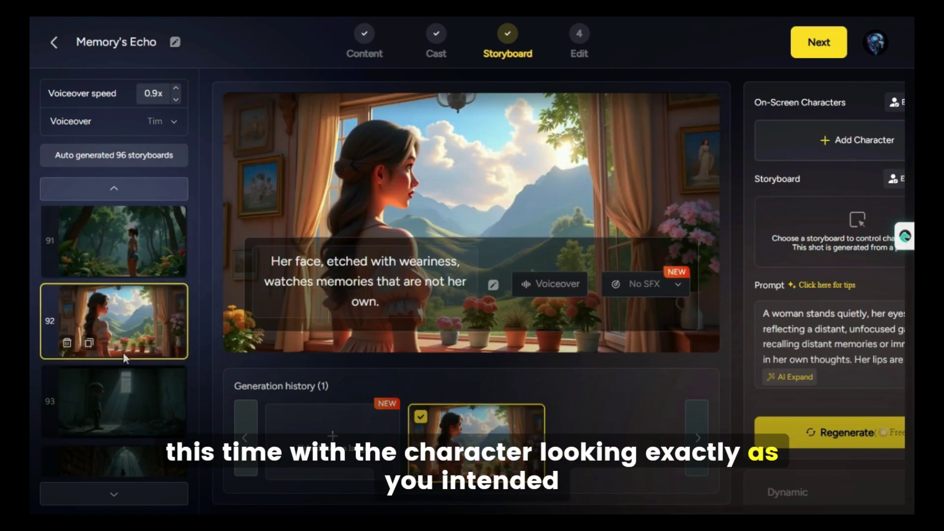
left_click(124, 319)
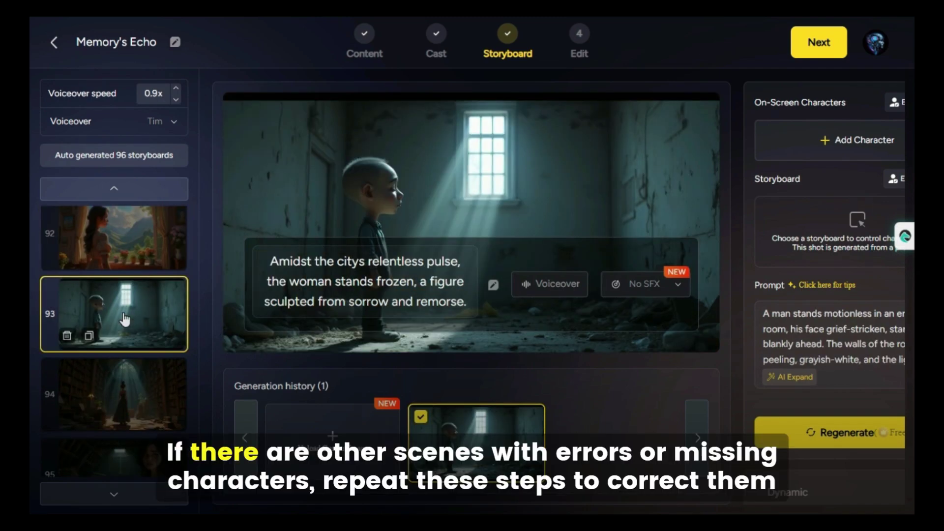
- Add the woman in the pink blouse to scene 94's library shot and regenerate it
scroll(125, 319, "down", 1)
left_click(125, 319)
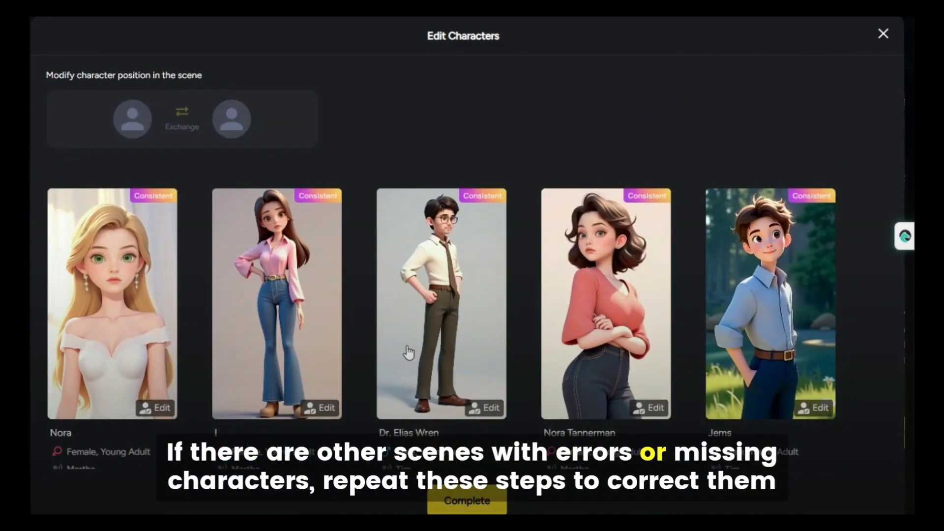
left_click(276, 337)
left_click(508, 426)
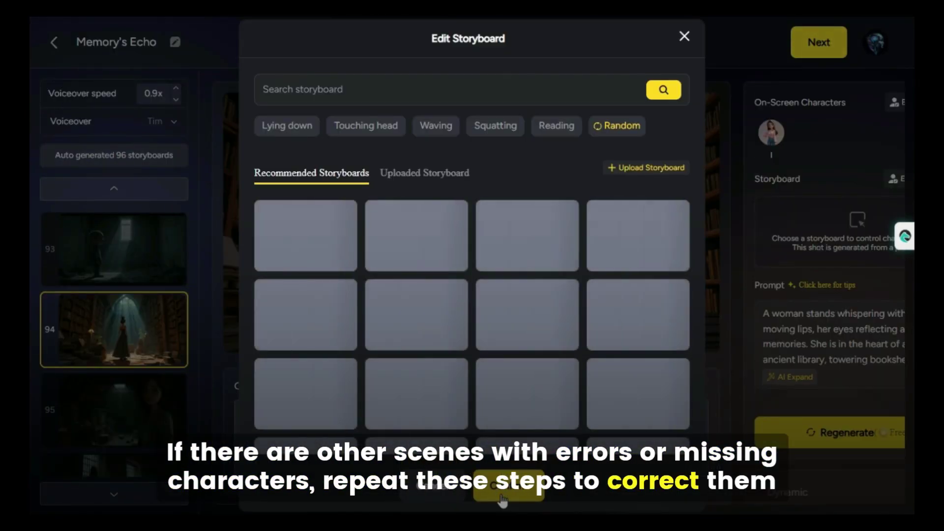
left_click(509, 486)
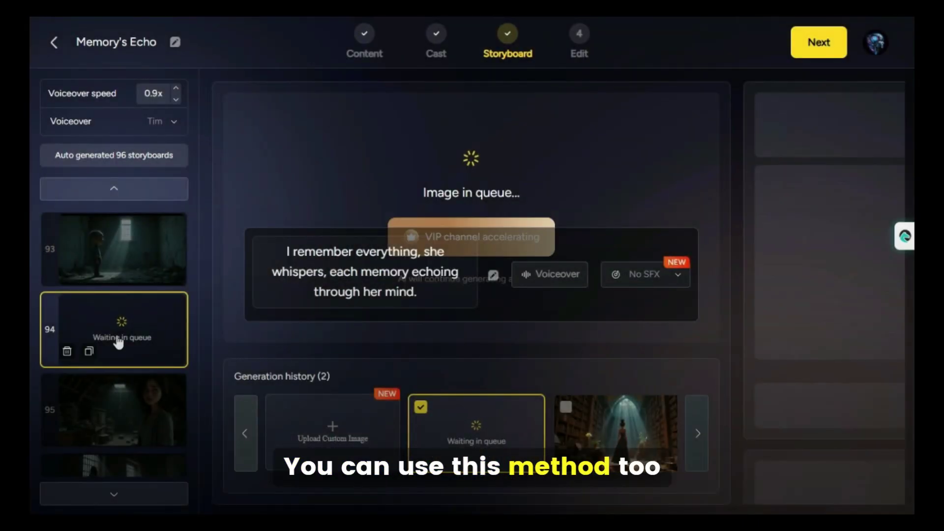
- Add character I to shot 96's prison scene and regenerate its image
scroll(121, 319, "down", 1)
left_click(122, 345)
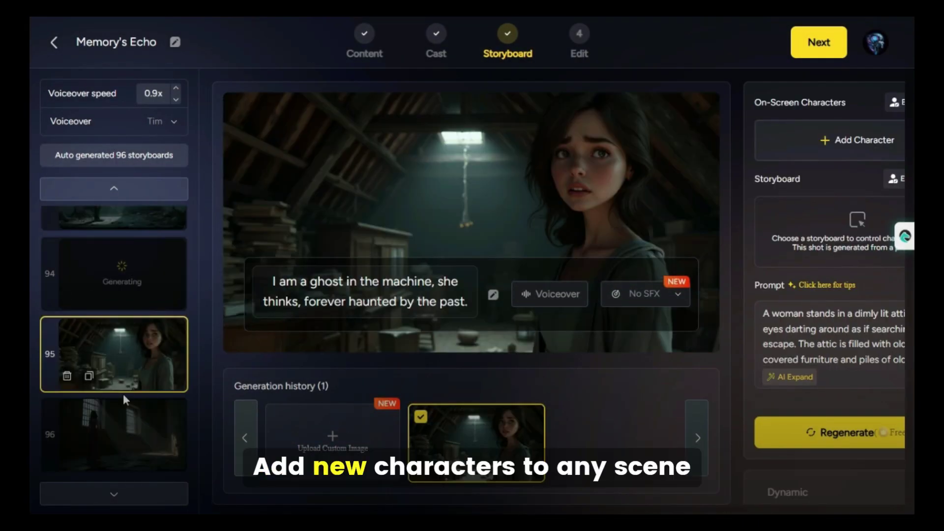
left_click(124, 430)
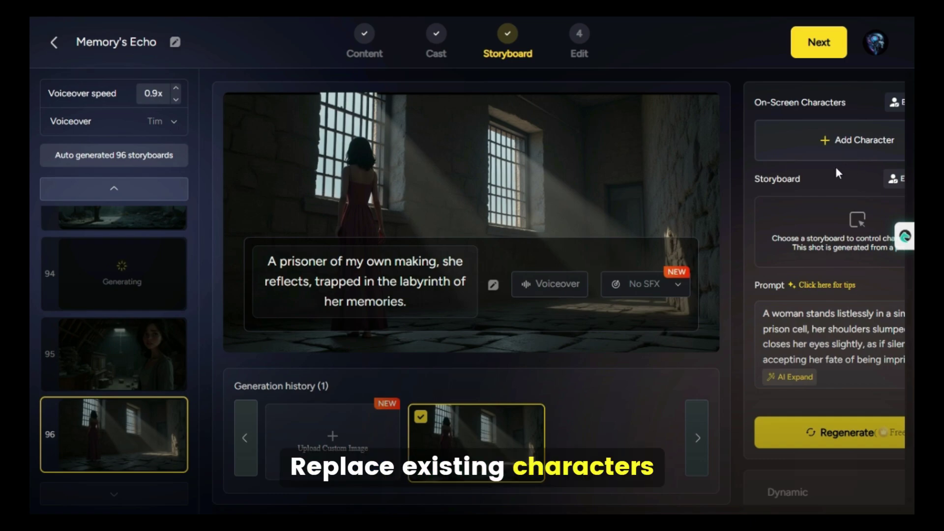
left_click(129, 361)
left_click(114, 435)
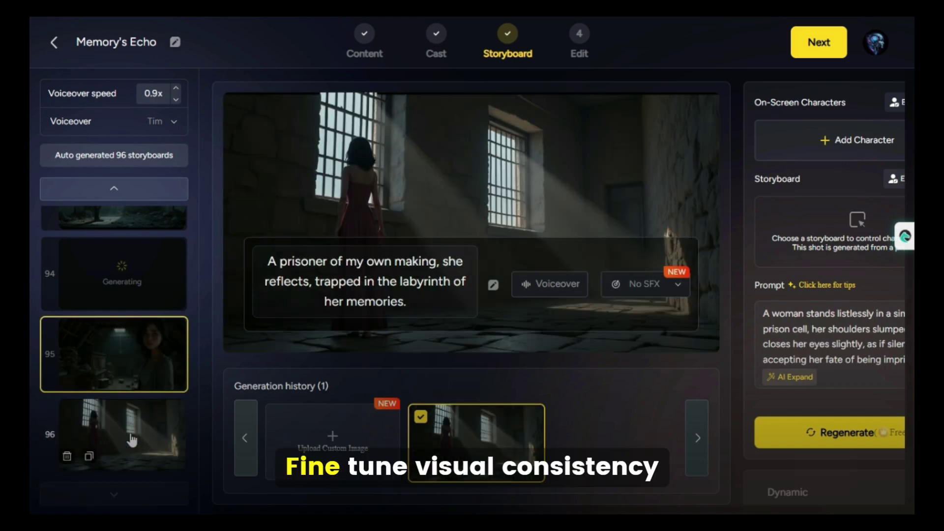
left_click(842, 139)
left_click(295, 329)
left_click(463, 499)
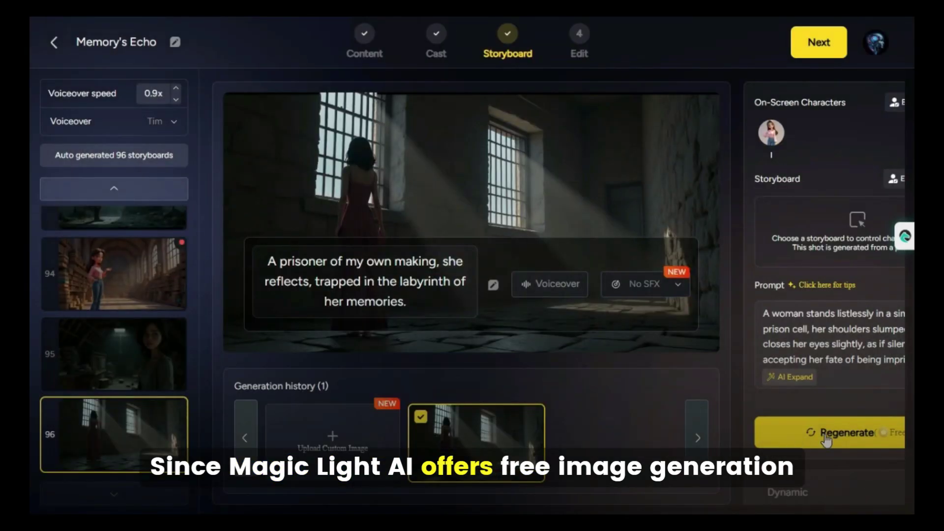
left_click(824, 431)
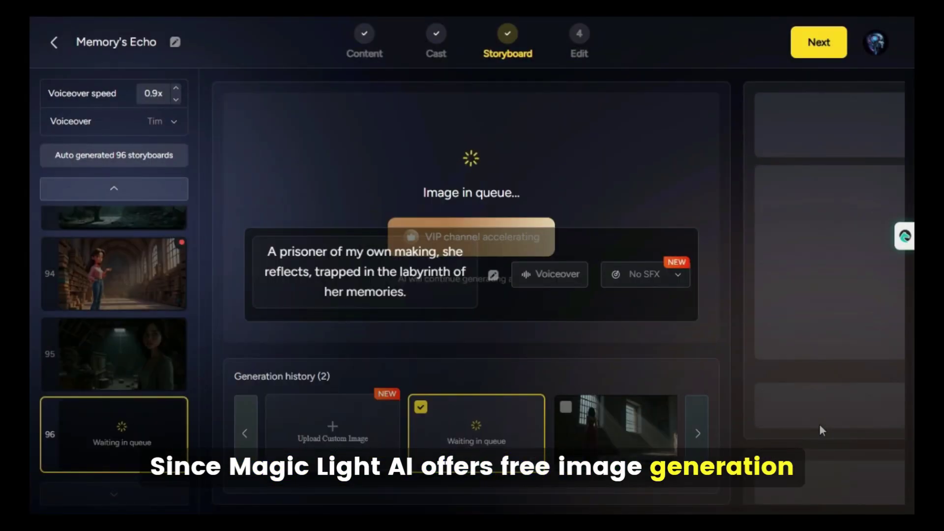
scroll(129, 376, "up", 8)
scroll(129, 375, "up", 10)
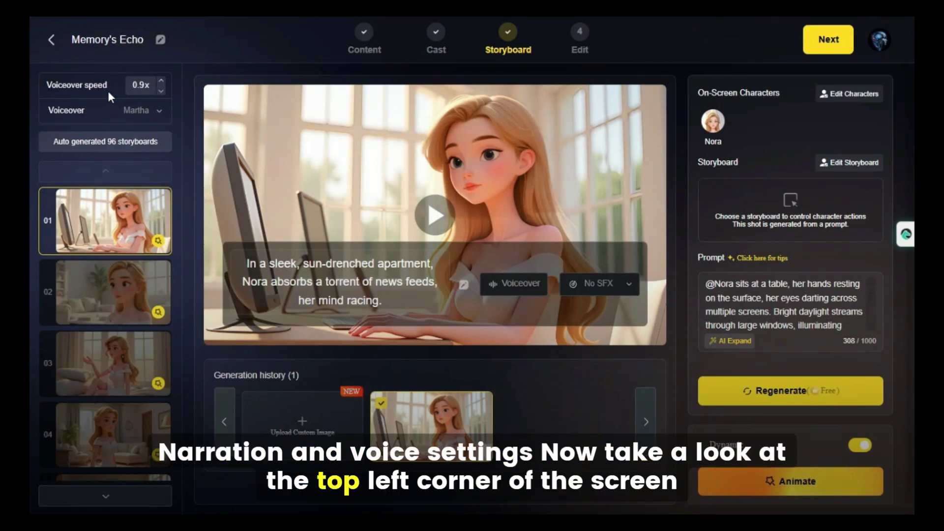
left_click(160, 85)
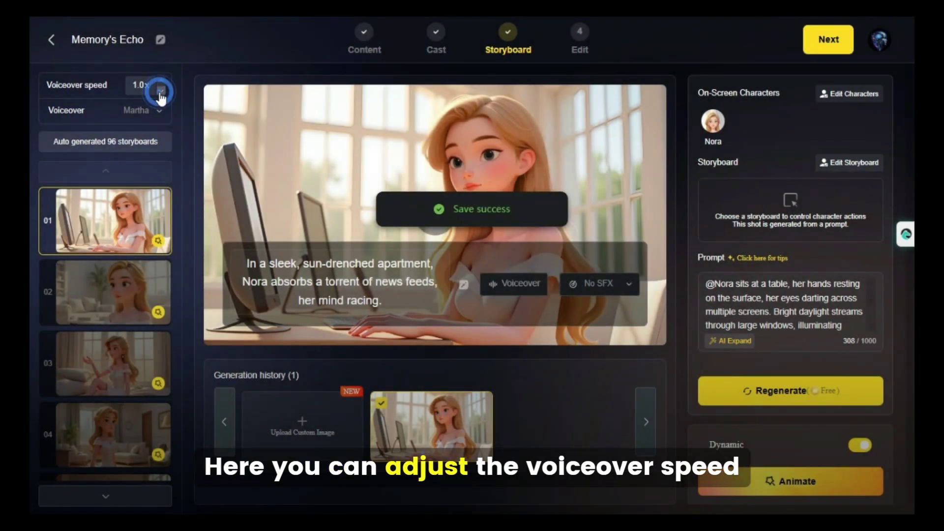
left_click(161, 92)
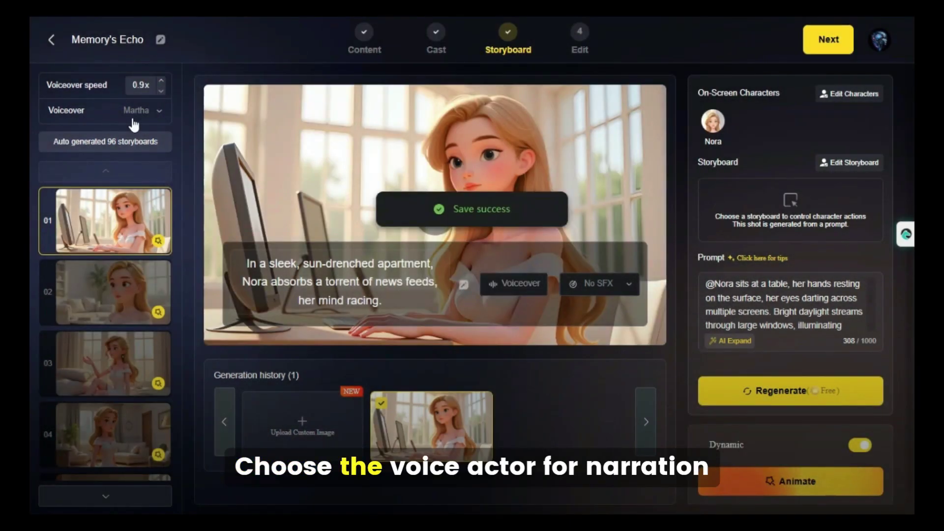
left_click(138, 111)
scroll(130, 210, "down", 3)
scroll(127, 202, "up", 3)
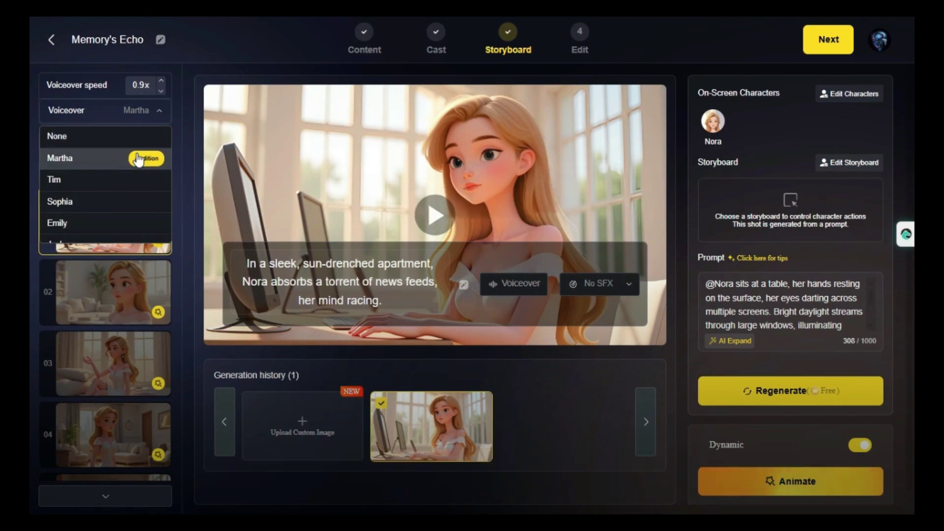
left_click(137, 157)
left_click(129, 162)
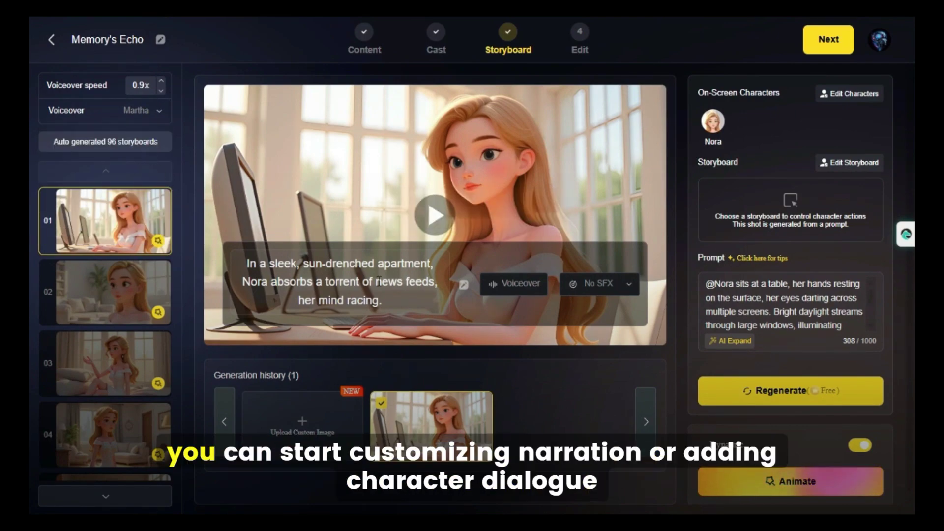
left_click(365, 305)
left_click_drag(364, 306, 246, 266)
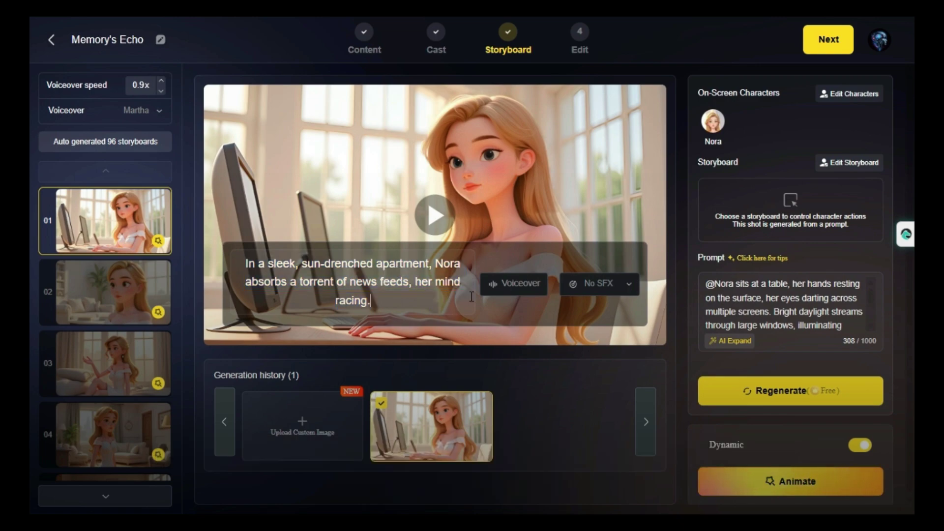
left_click(533, 285)
- Make Nora speak shot 01's line 'Hello Dr. Alias' and preview her voice
left_click(485, 140)
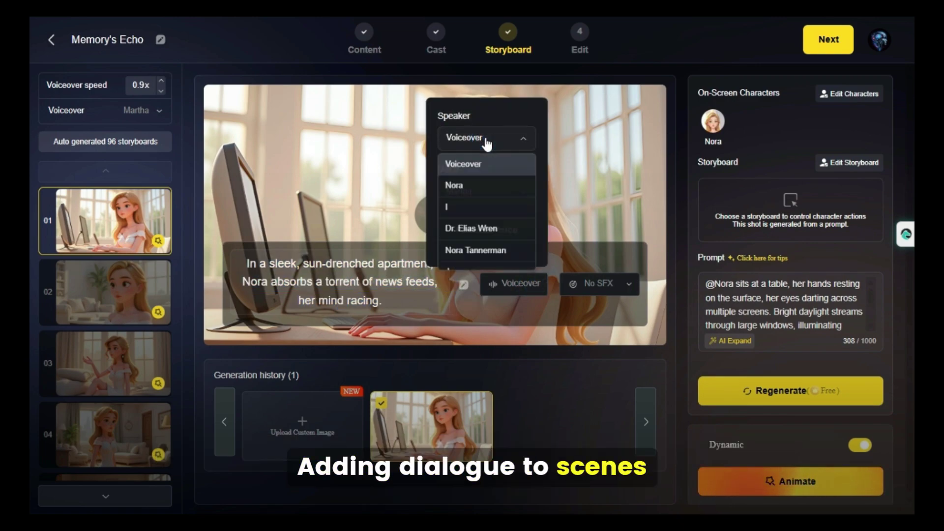
left_click(491, 181)
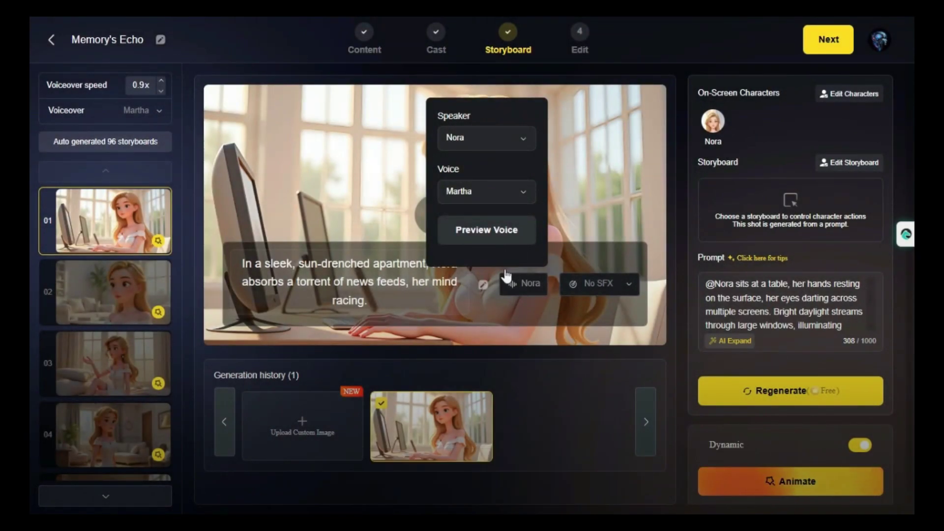
triple_click(283, 264)
key("BackSpace")
type("H")
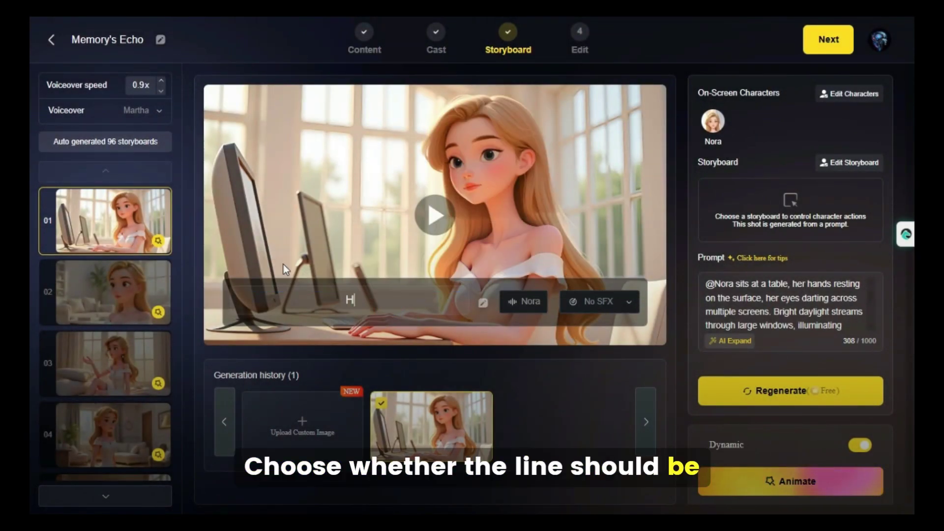
type("ello Dr.")
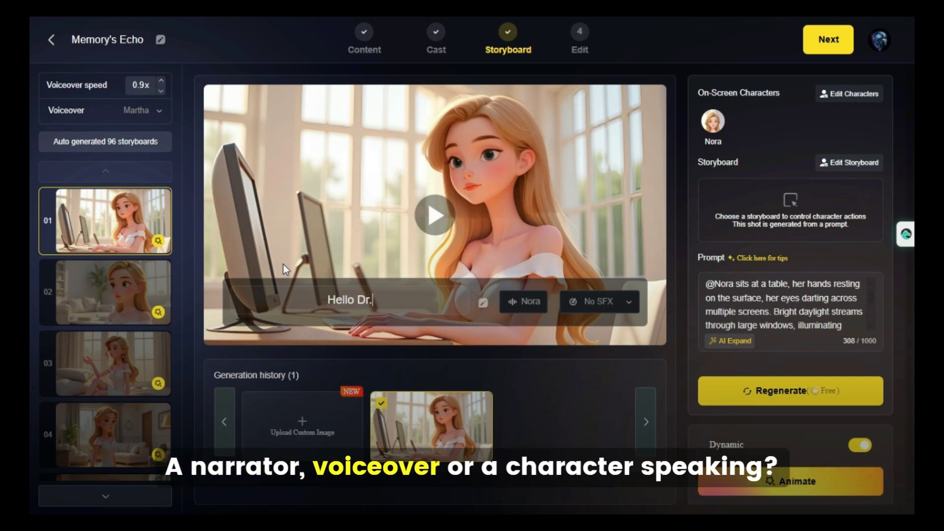
type(" A")
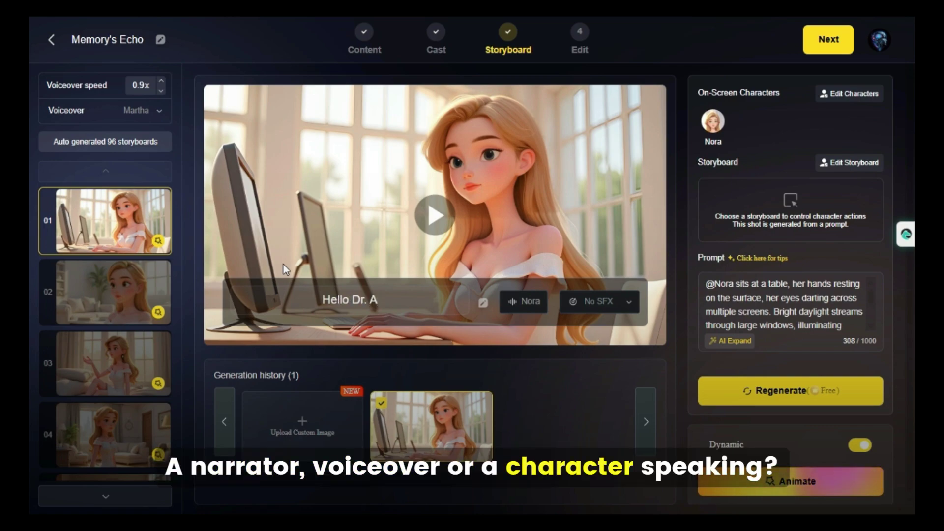
type("lias")
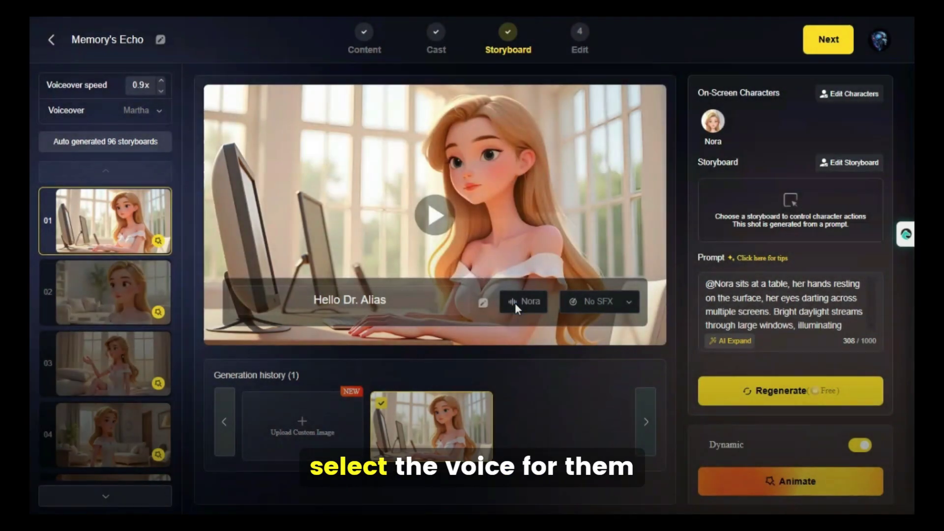
left_click(515, 303)
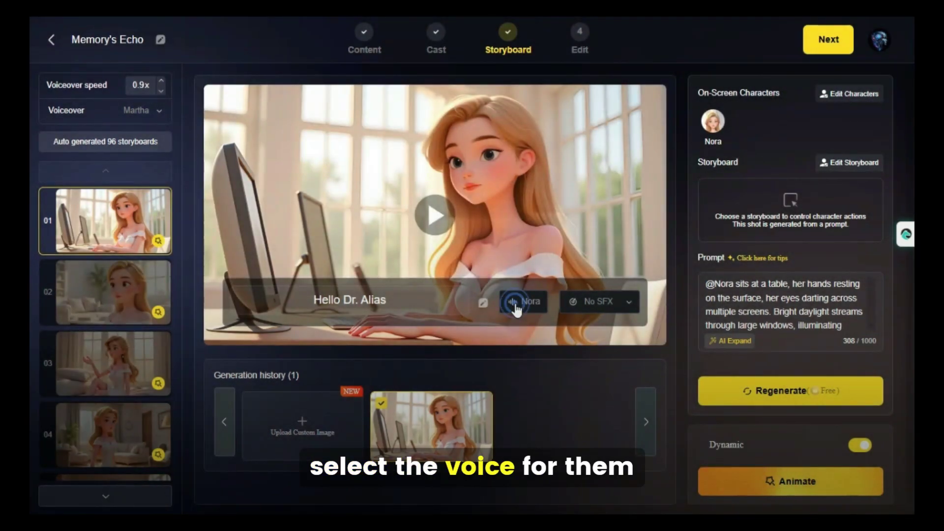
left_click(506, 256)
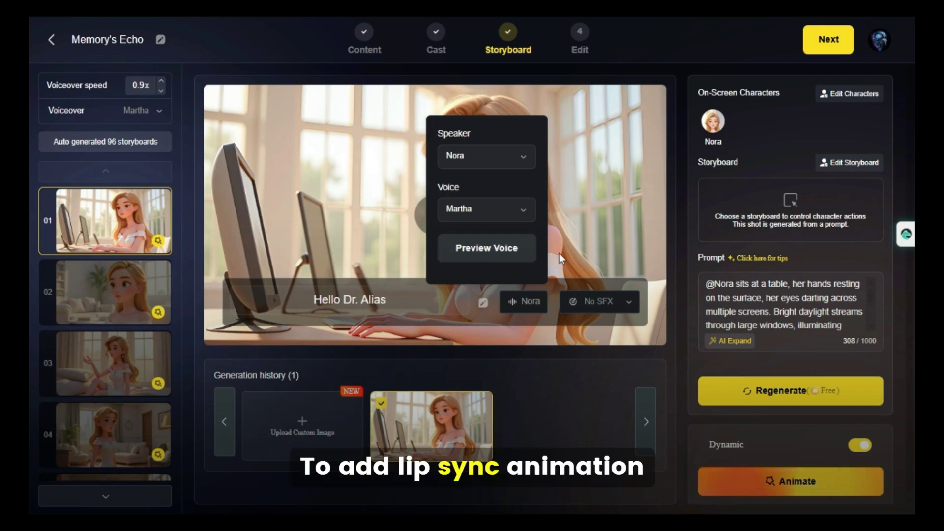
left_click(559, 252)
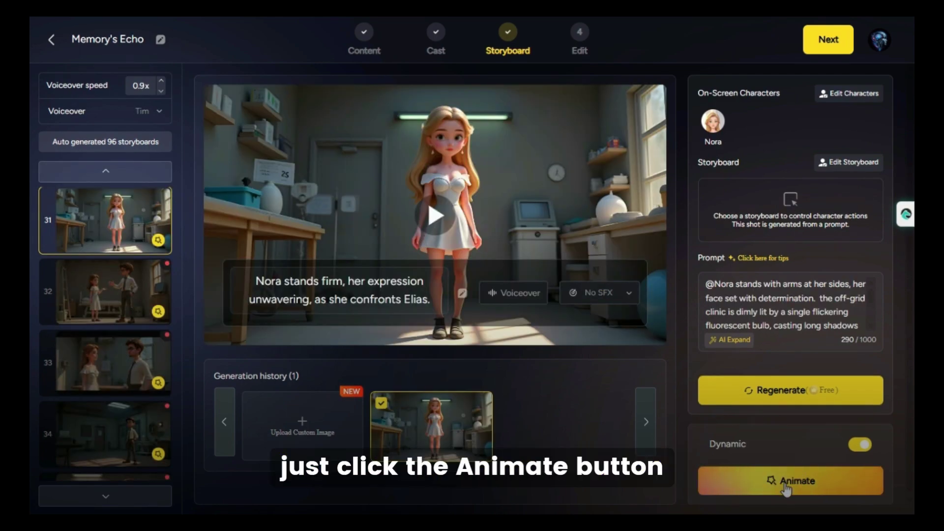
- Apply Lip Sync animation to shot 31 with the subtitle 'Hello Dr.Elias.'
left_click(786, 482)
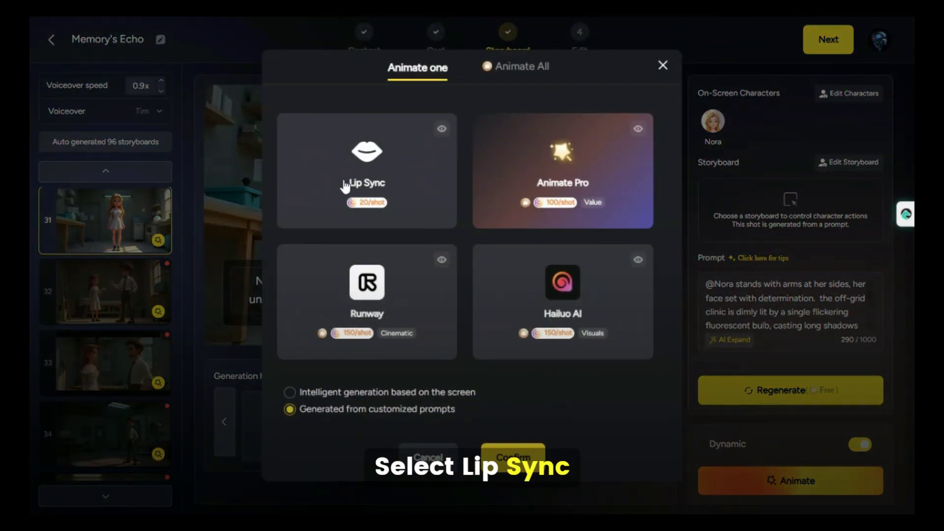
left_click(377, 181)
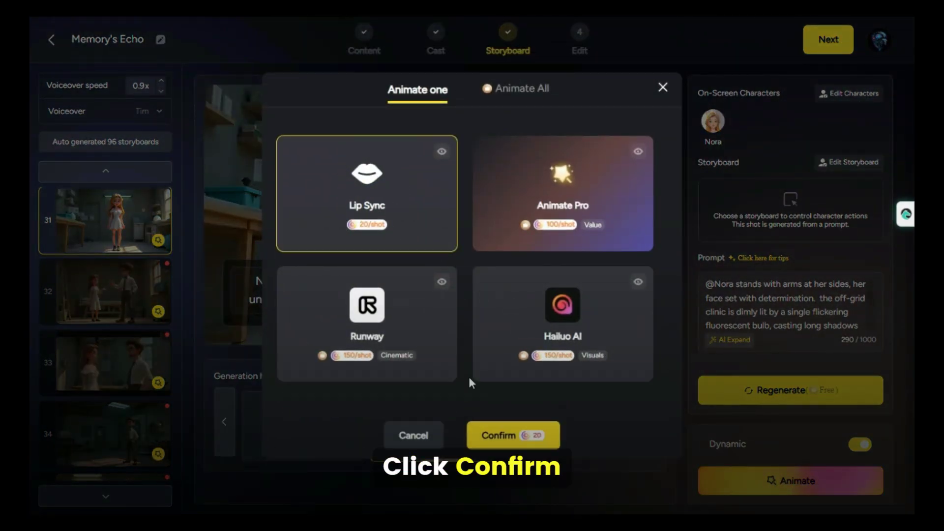
left_click(496, 437)
left_click_drag(527, 220, 267, 222)
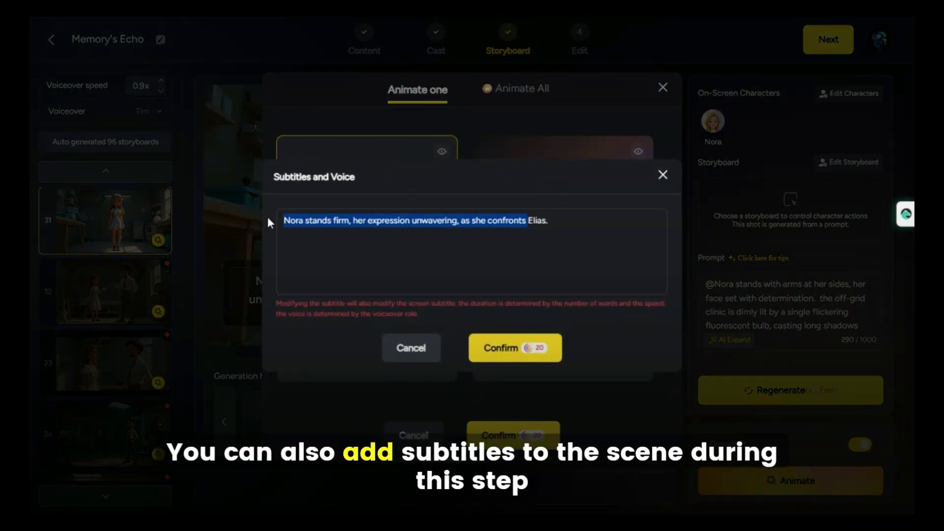
type("Hello")
type(" Dr.Elias.")
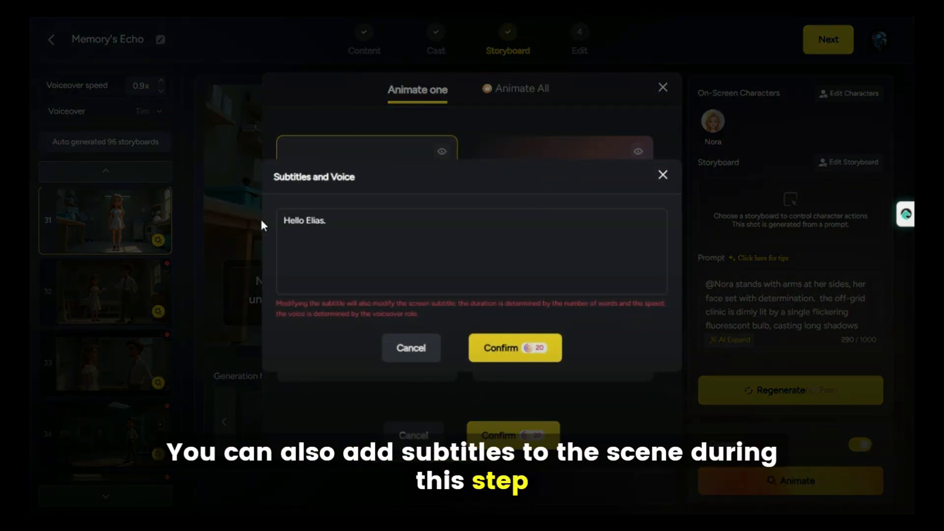
key("Left")
key("Left")
key("Left")
key("Left")
key("Left")
key("Left")
type("Dr.")
left_click(515, 348)
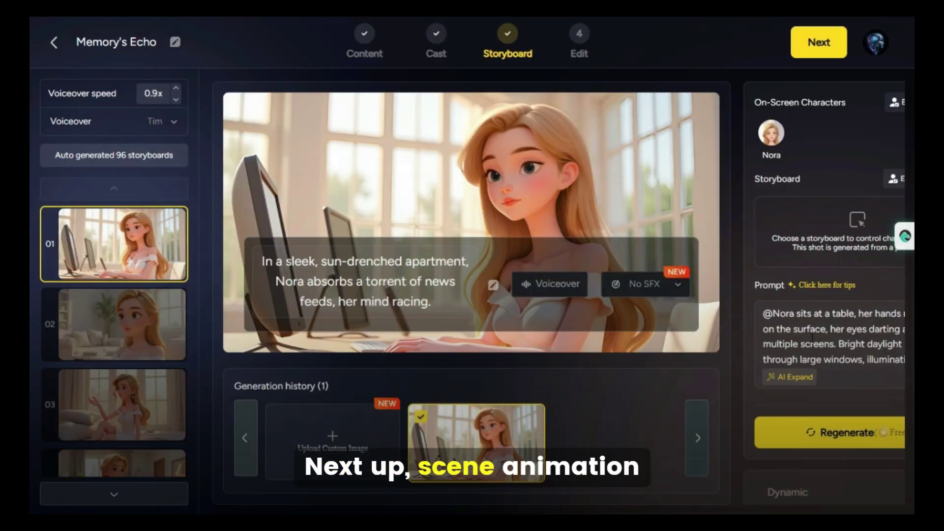
- Animate the shot with the Runway model using intelligent generation from its image
scroll(831, 294, "down", 3)
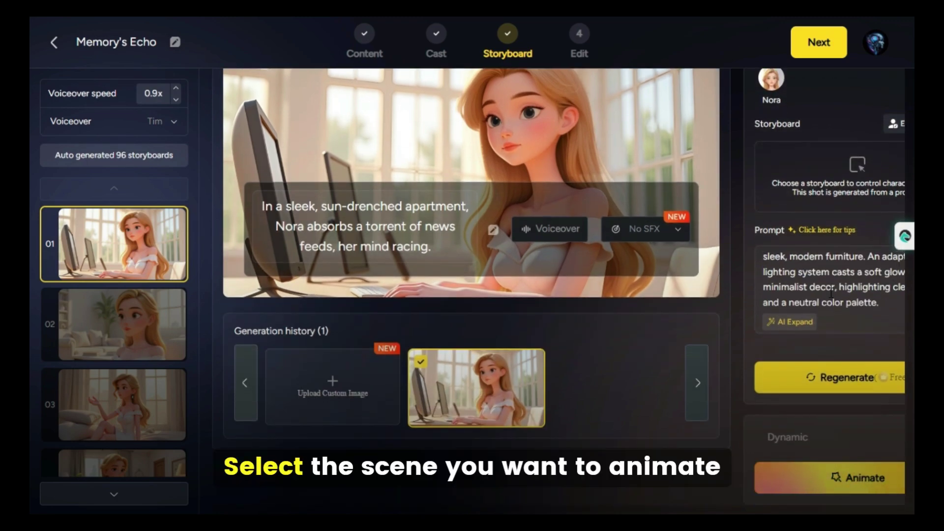
left_click(833, 478)
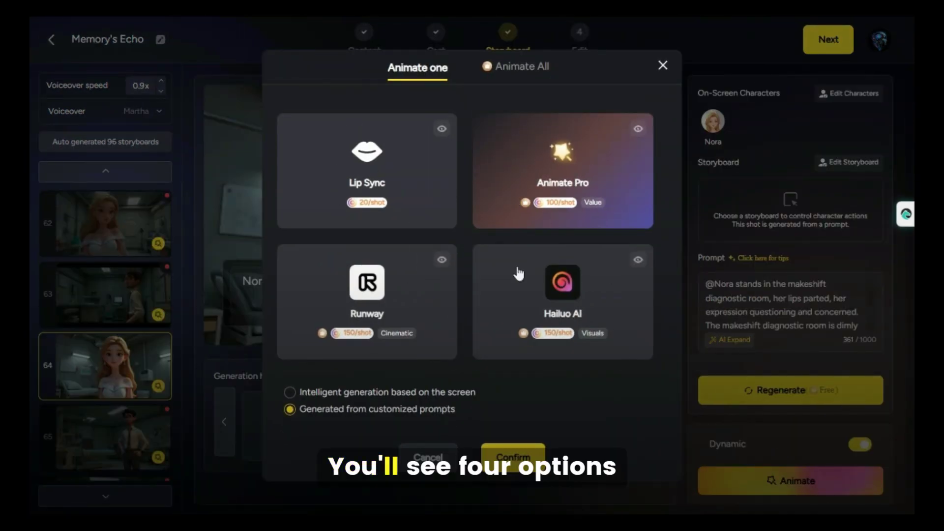
mouse_move(446, 130)
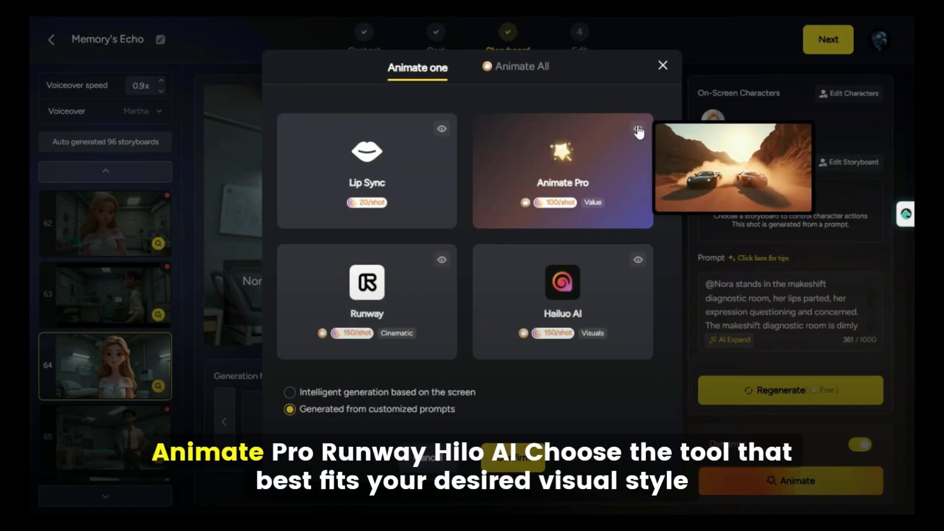
mouse_move(444, 262)
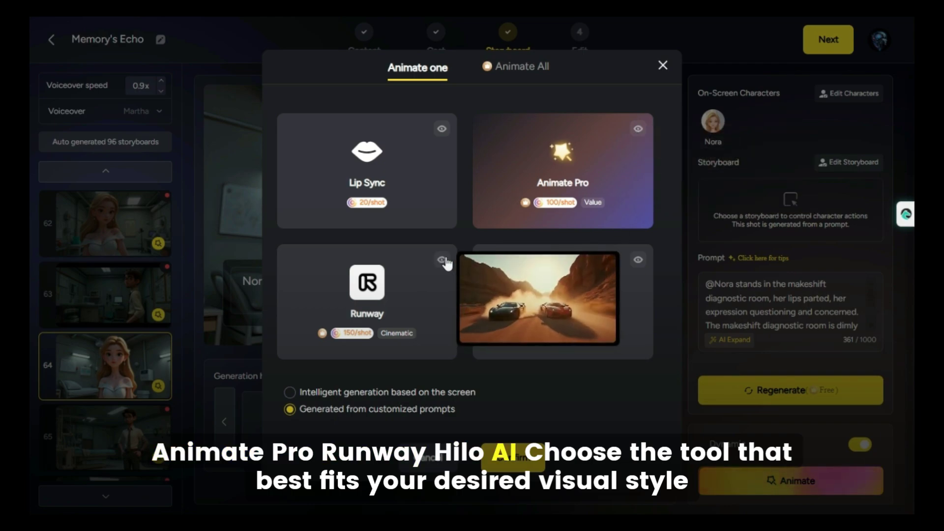
mouse_move(637, 263)
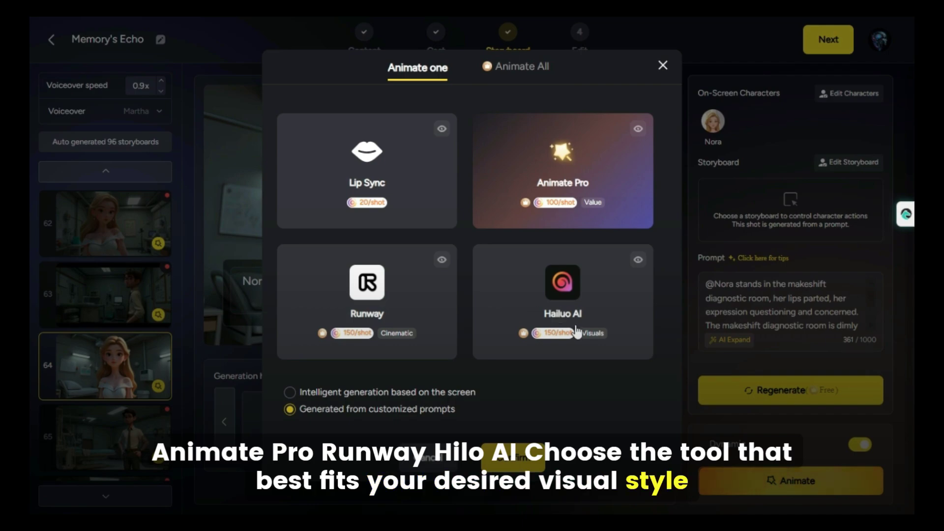
left_click(292, 393)
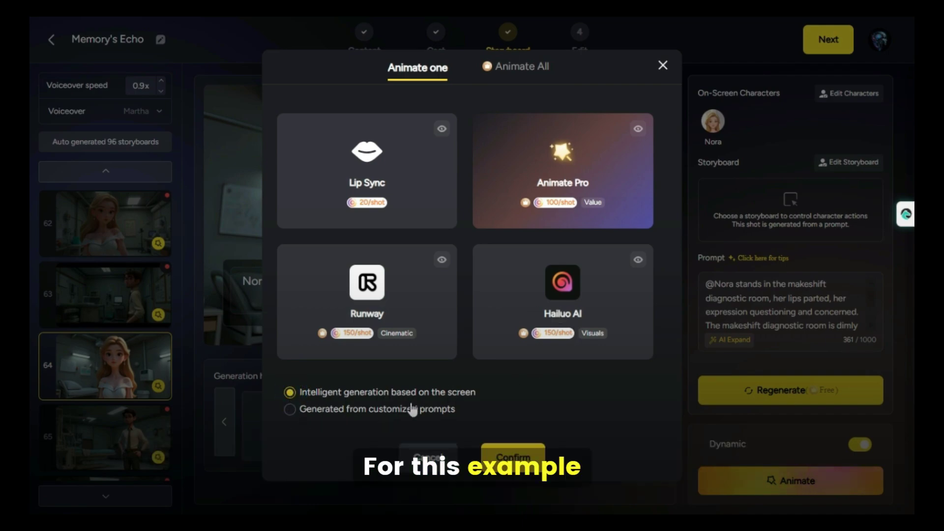
left_click(408, 306)
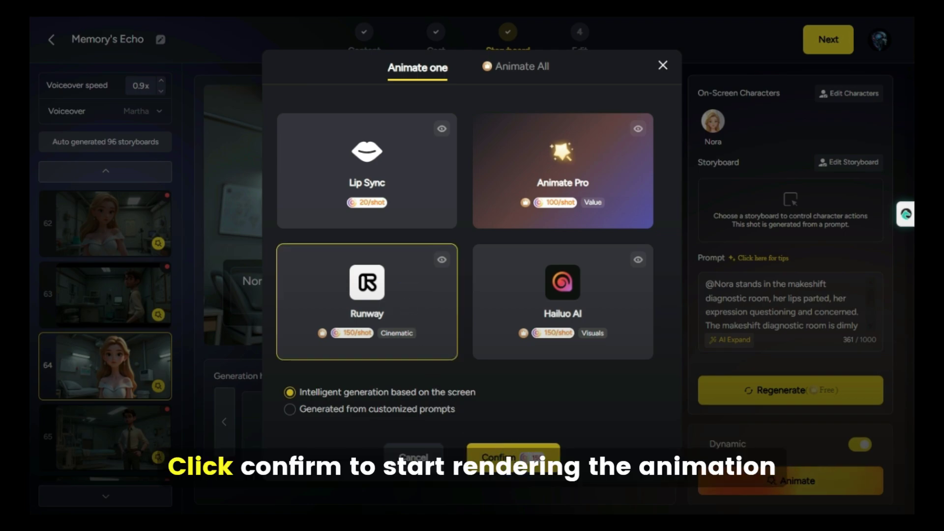
left_click(512, 455)
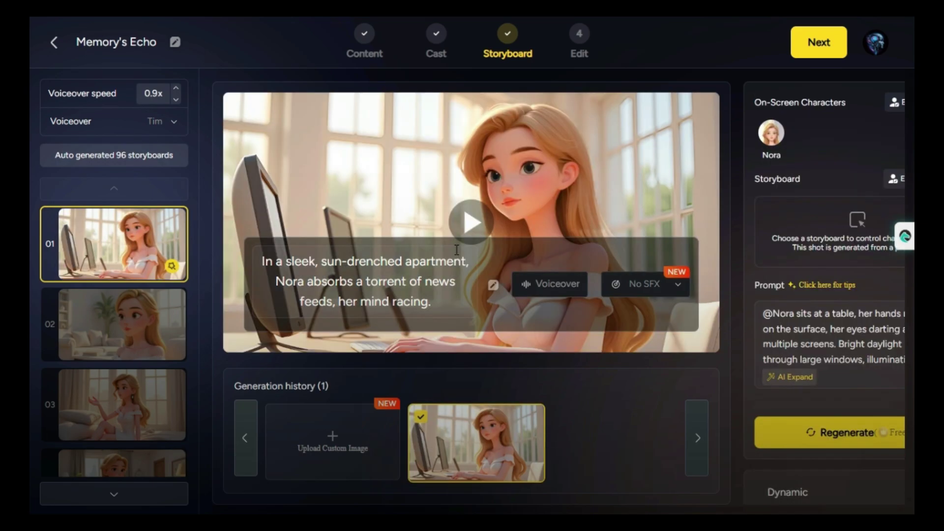
- Batch-animate all 95 storyboards with Animate All, accept the cost, and proceed to Edit
left_click(122, 324)
scroll(829, 418, "down", 2)
left_click(831, 477)
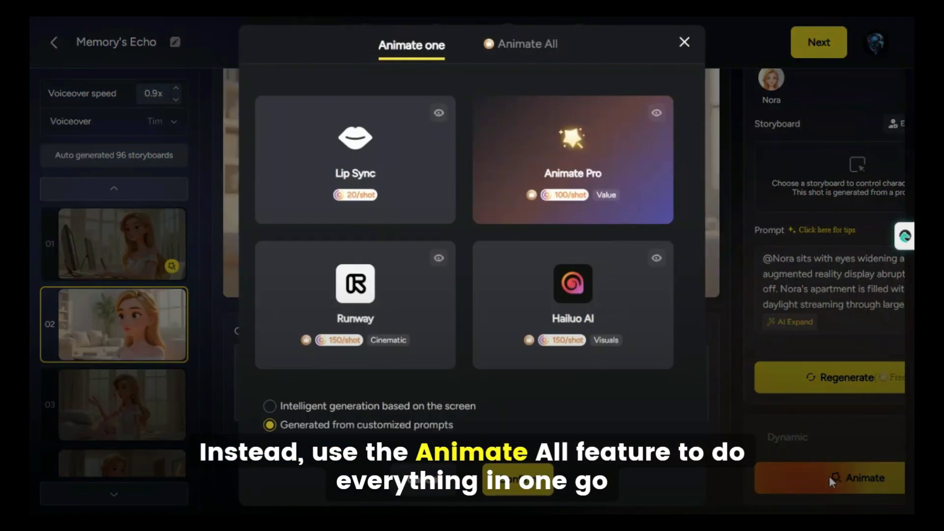
left_click(520, 45)
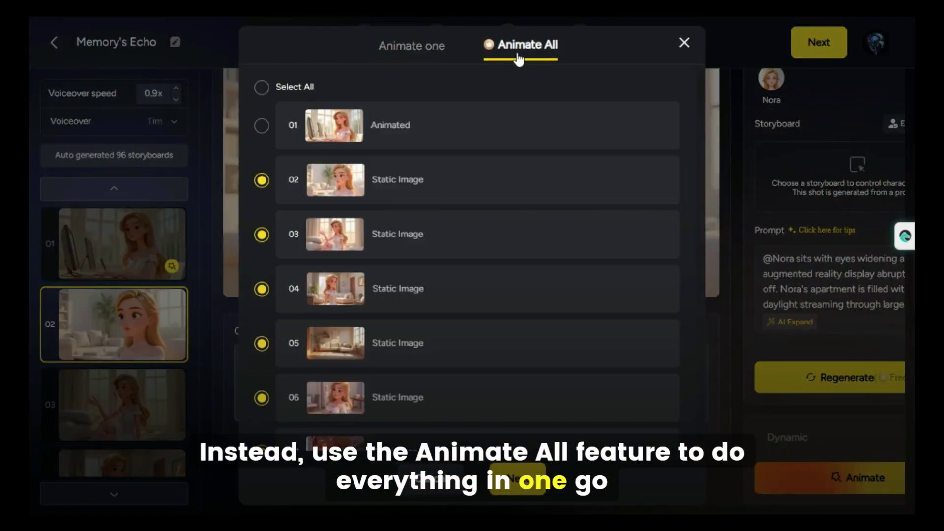
left_click(511, 478)
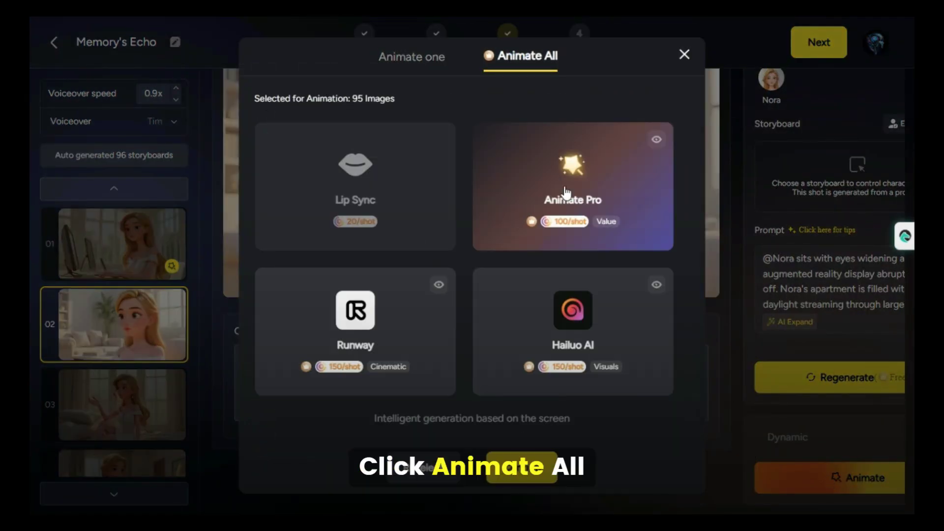
left_click(507, 476)
left_click(518, 314)
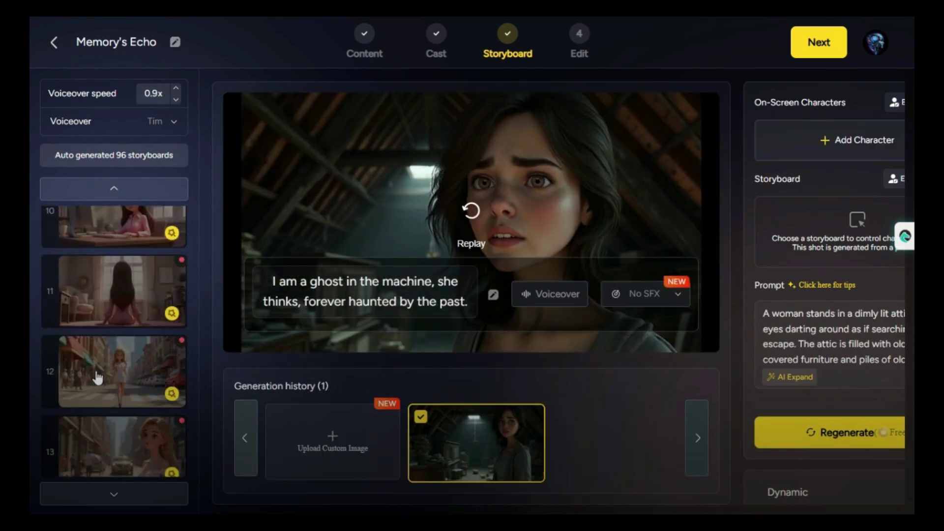
left_click(835, 56)
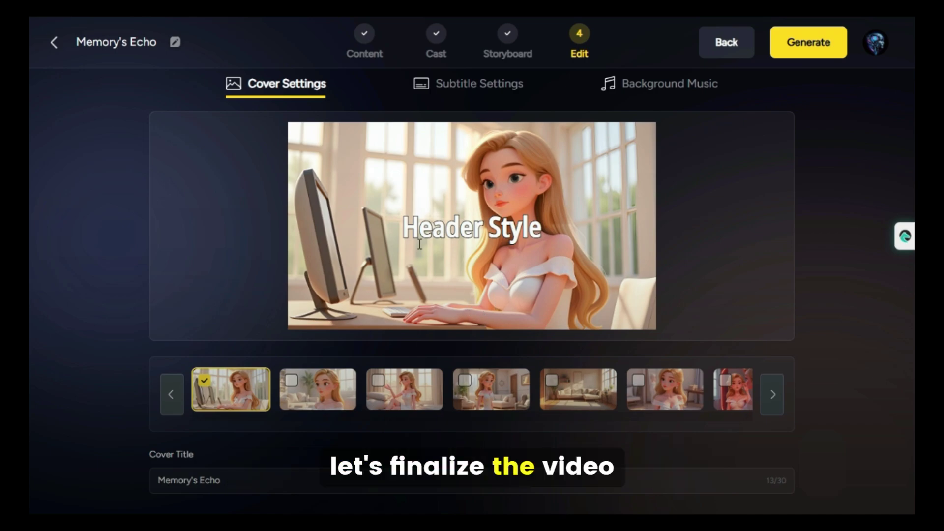
- Make the fourth thumbnail, the living-room image, the video's cover
left_click(302, 388)
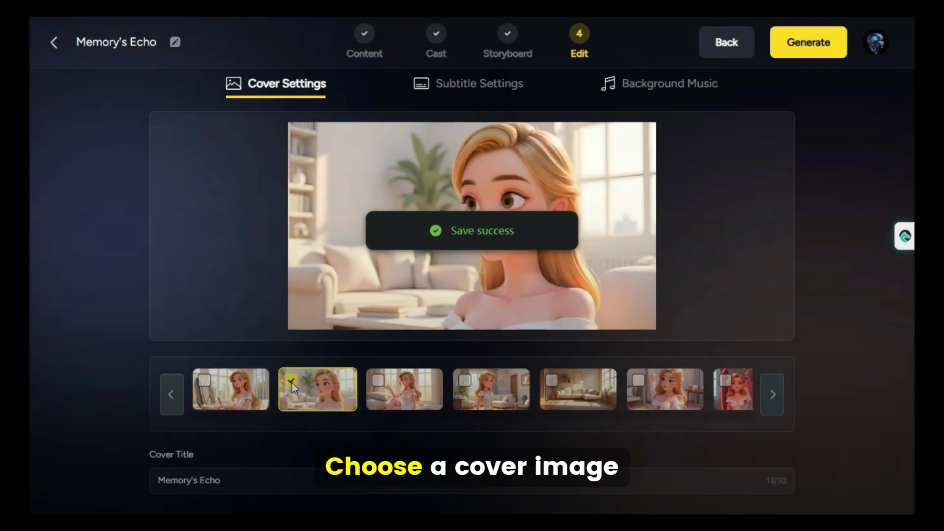
left_click(383, 391)
left_click(464, 382)
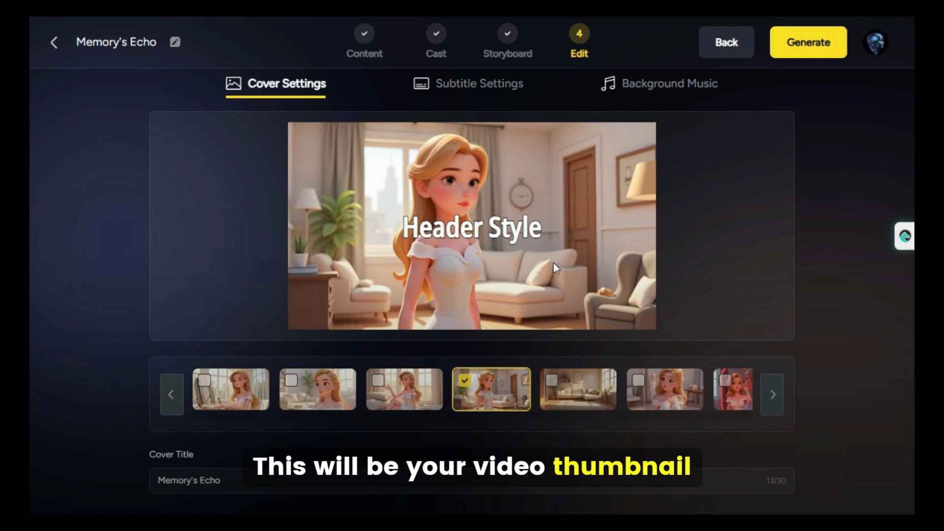
- Compare subtitle styles and apply the yellow subtitle style
left_click(487, 87)
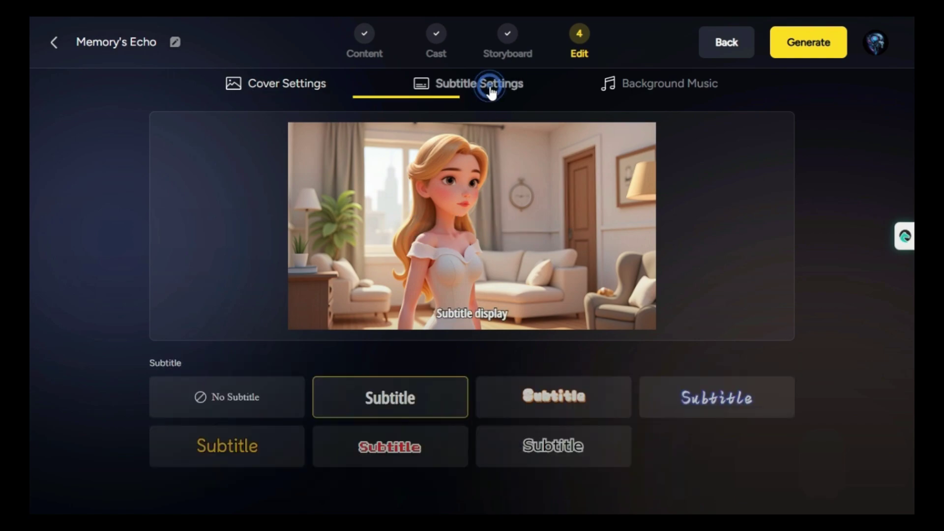
left_click(558, 408)
left_click(717, 397)
left_click(257, 457)
left_click(432, 449)
left_click(553, 445)
left_click(226, 397)
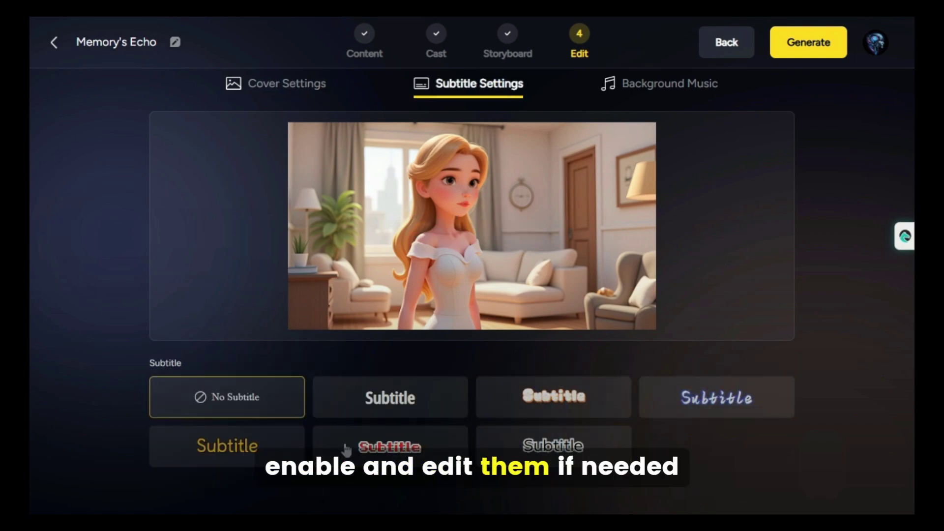
left_click(231, 450)
- Preview Camino A Pozitos, Gemini, That's the One and Lonely Man, then set background music to None
left_click(665, 82)
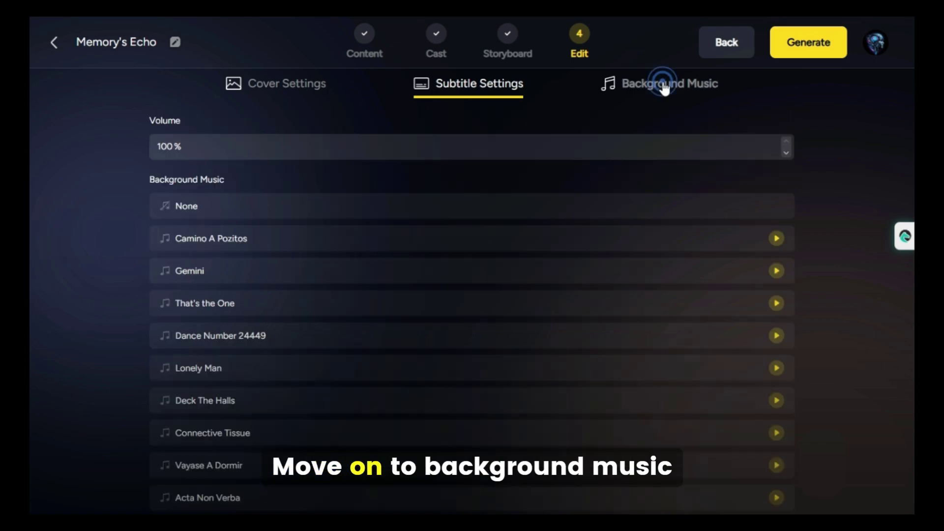
left_click(776, 241)
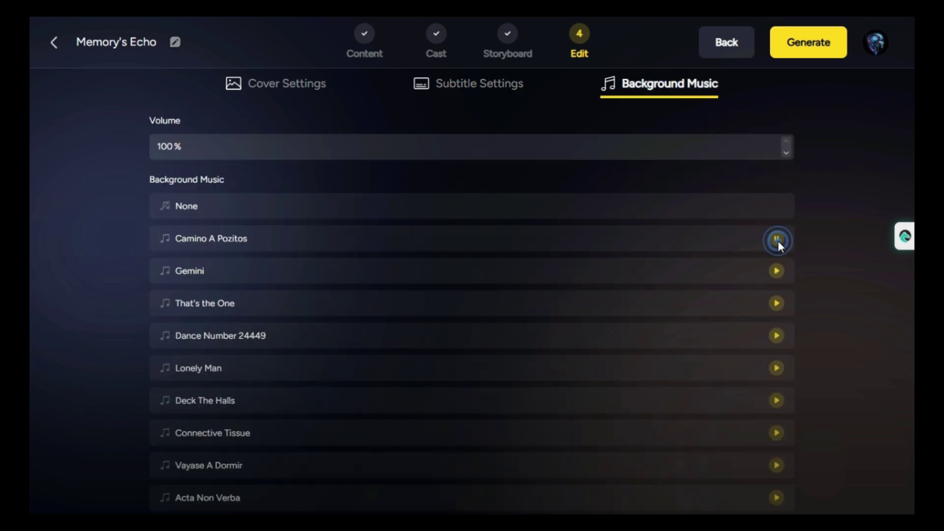
left_click(775, 273)
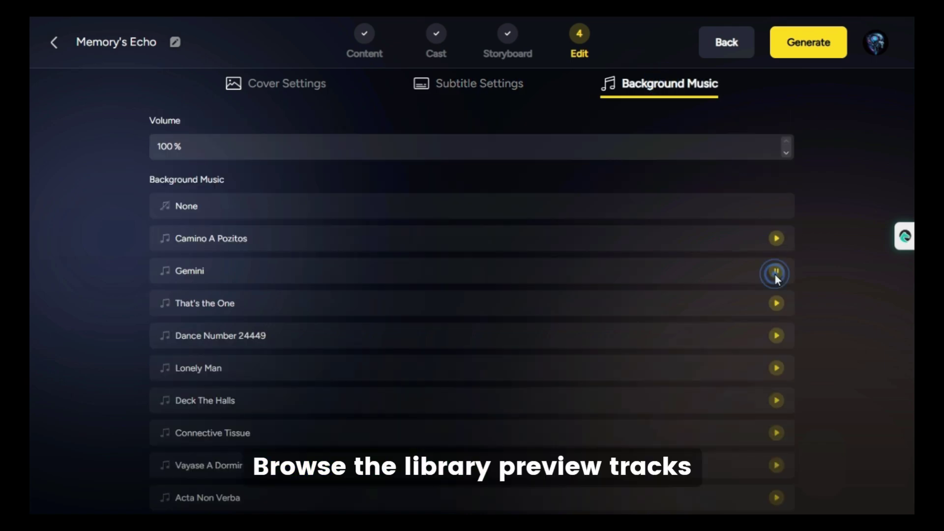
left_click(778, 303)
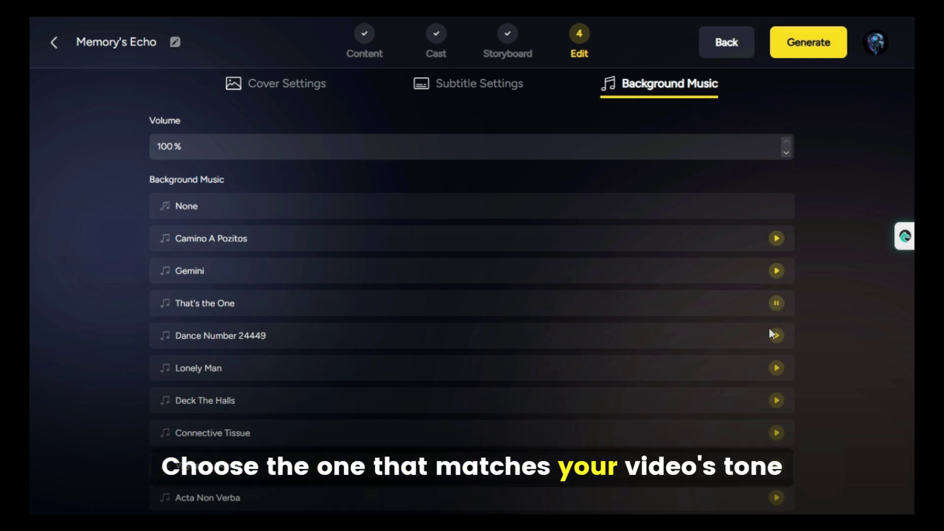
left_click(776, 369)
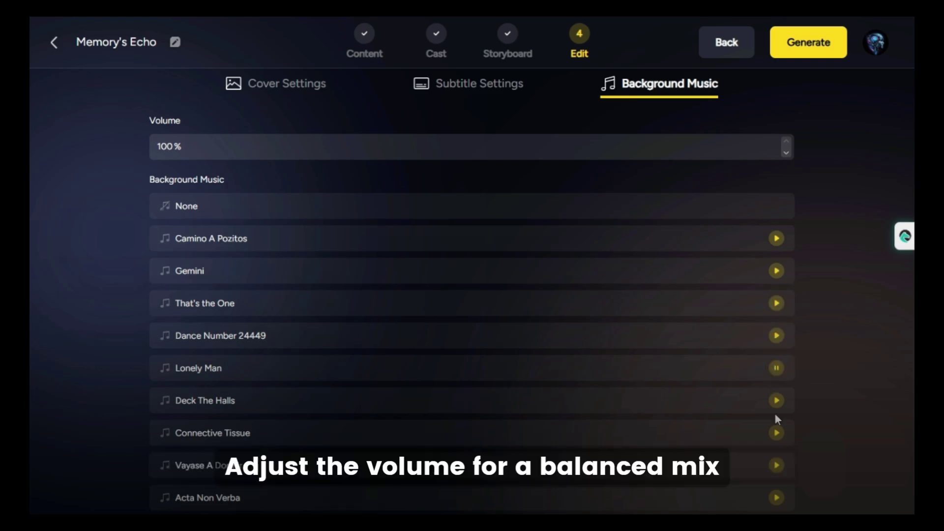
left_click(777, 366)
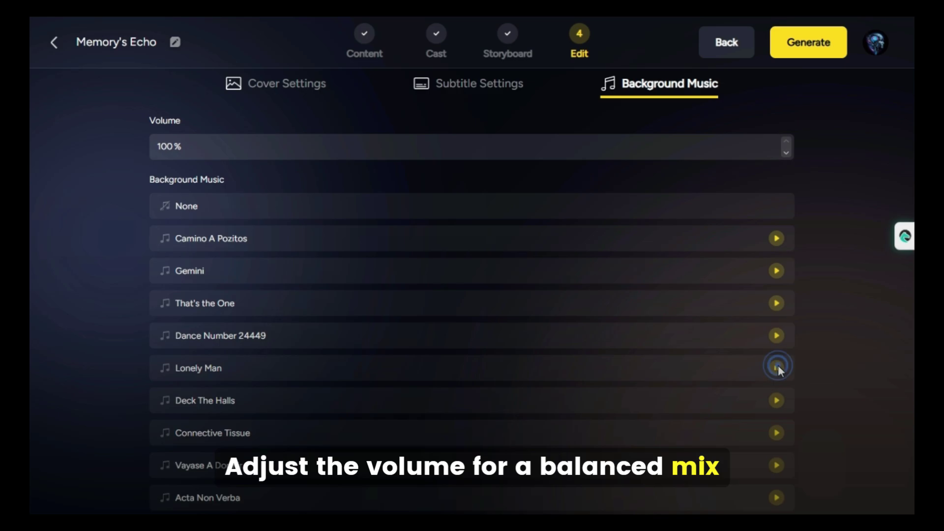
left_click(149, 213)
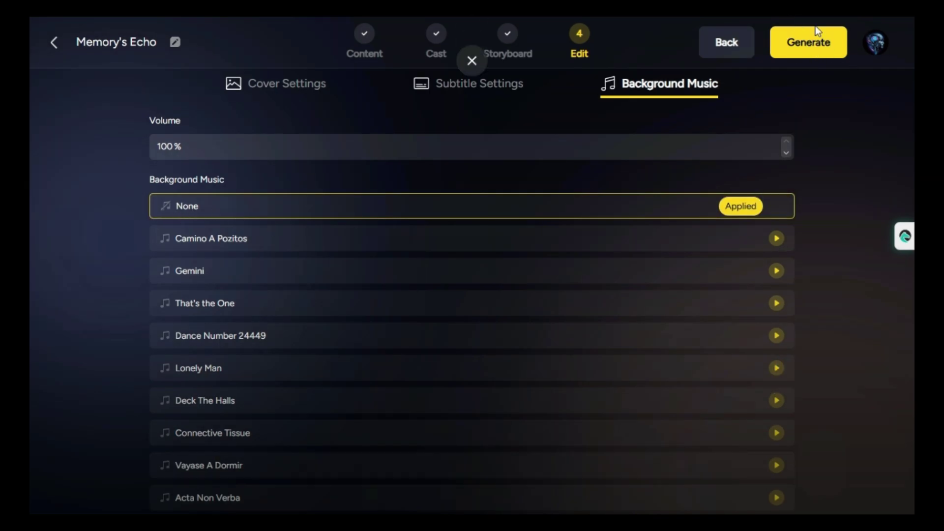
- Generate the 'Memory's Echo' video at 16:9, then bring up its Download dropdown
left_click(803, 43)
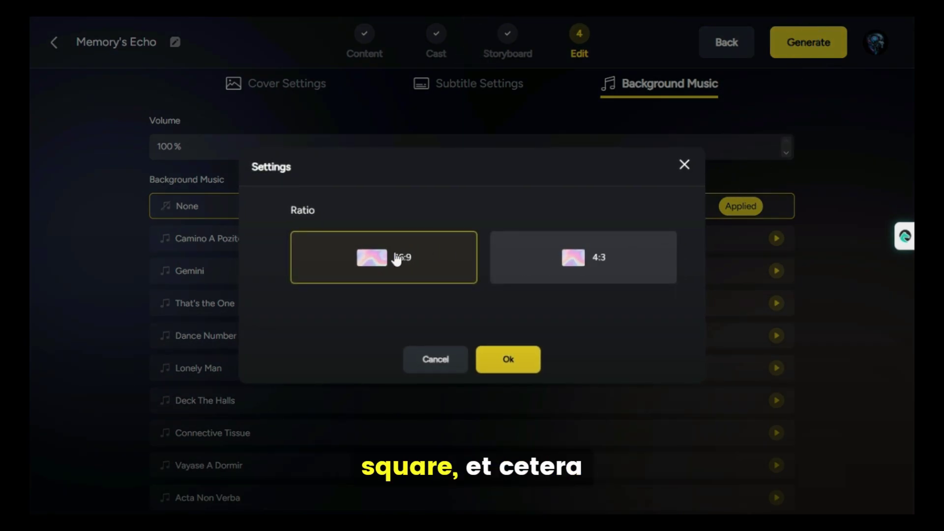
left_click(516, 361)
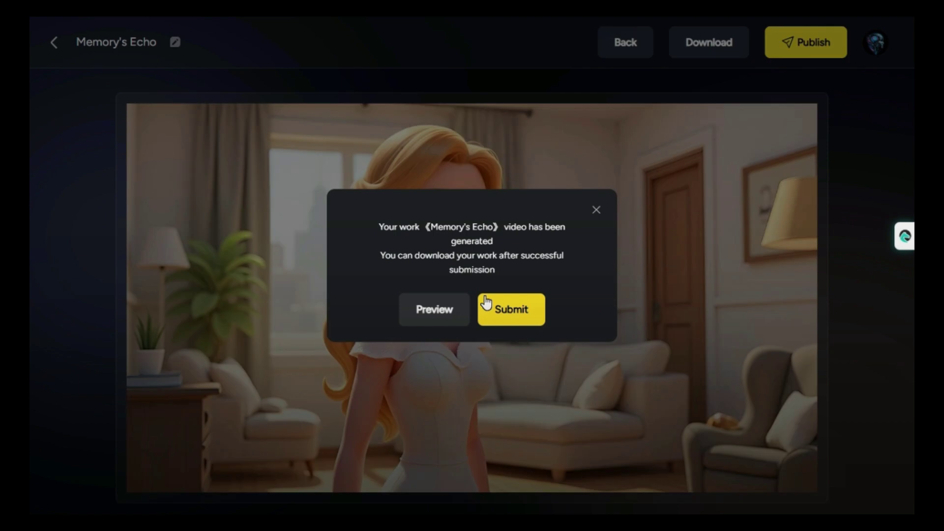
left_click(468, 303)
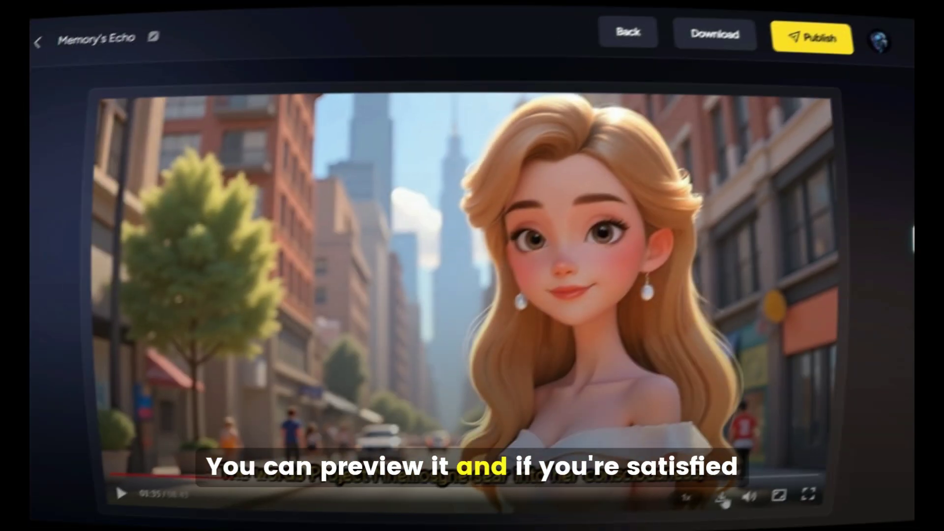
left_click(709, 42)
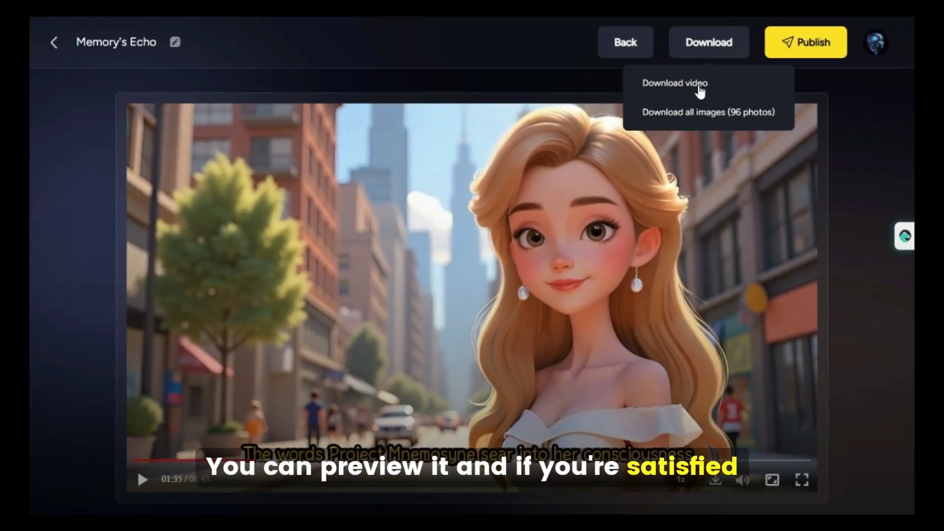